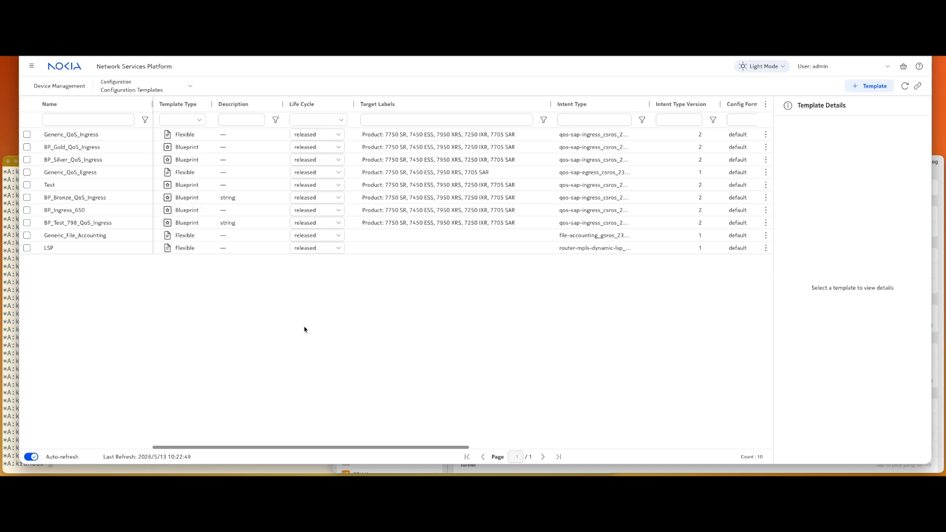
Start a new configuration template named BP-CPU_DIst_Test_300.
click(877, 87)
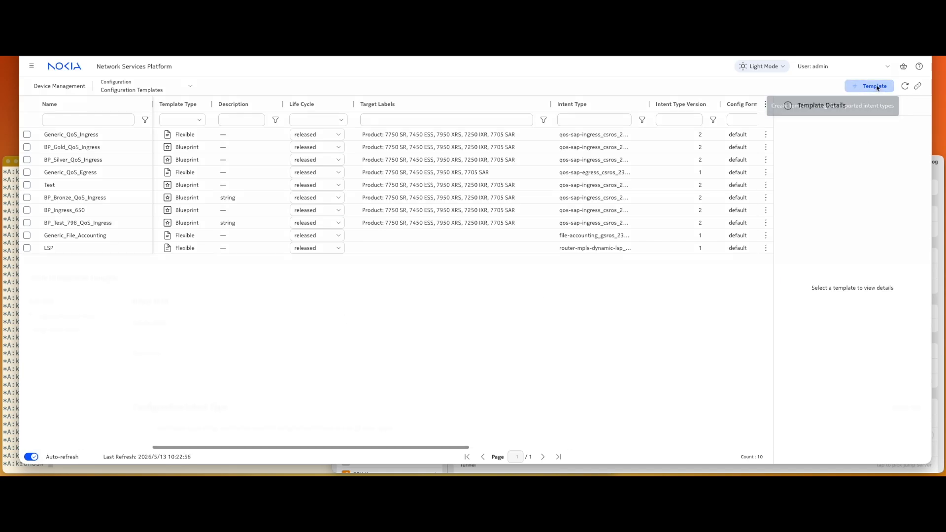
click(180, 150)
text(BP-)
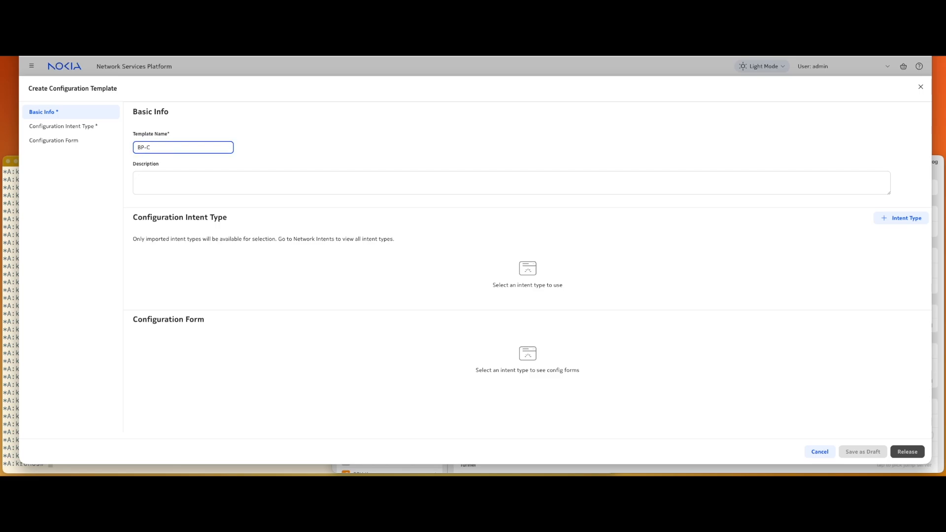
text(CPU_DIst_Test_300)
Assign the security-dist-cpu-protection_gsros_23-10-1_23-11 intent type to the template and mark it for use as a blueprint.
click(909, 217)
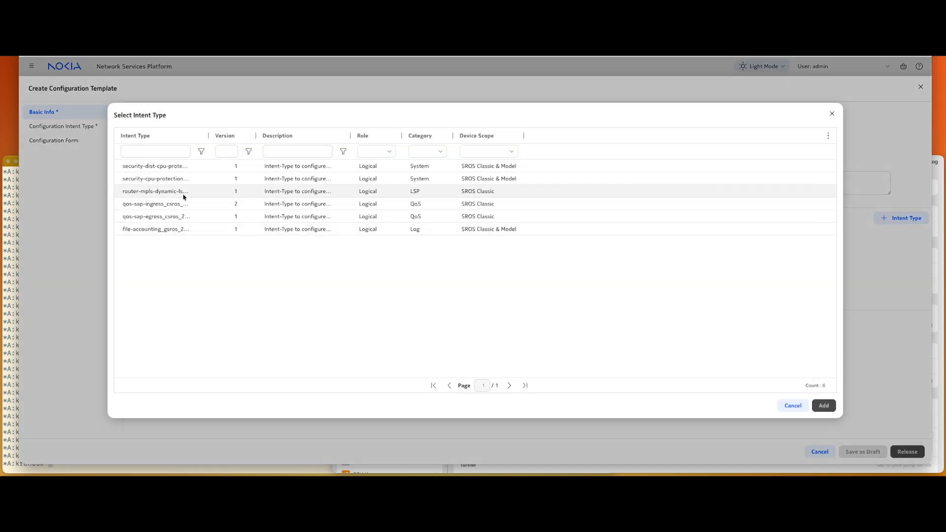
click(178, 168)
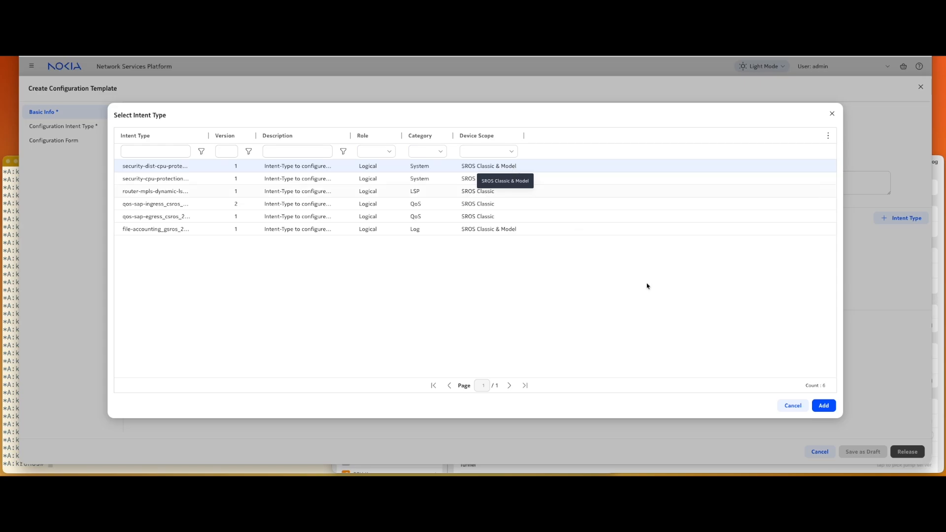
click(824, 405)
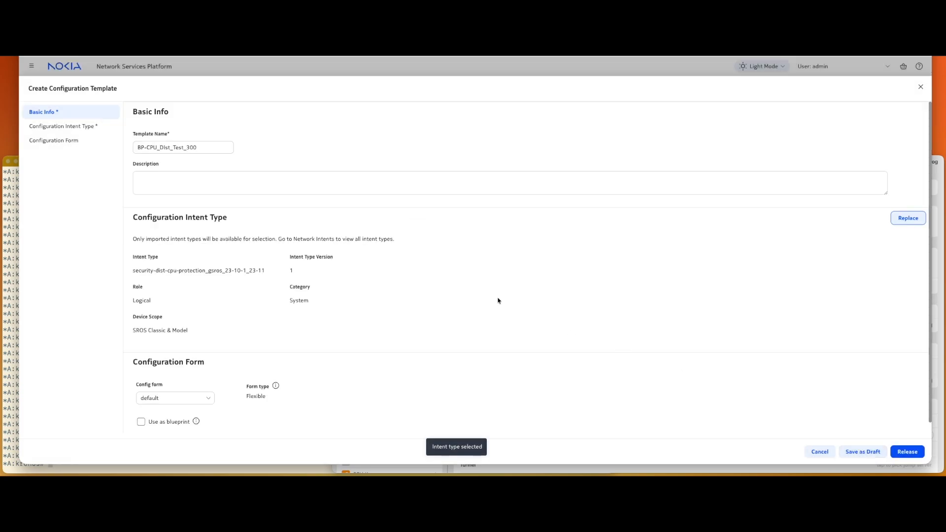
scroll(468, 325, down, 1)
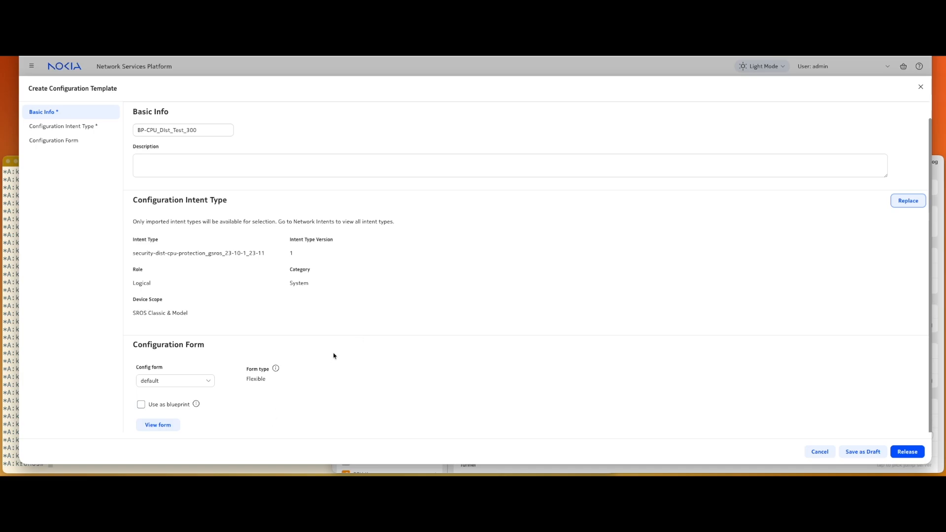
click(141, 405)
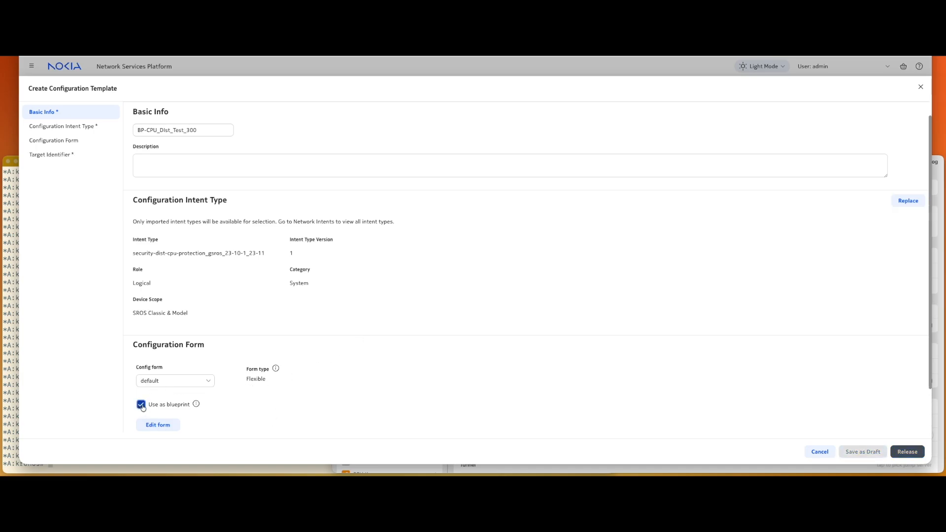
In the blueprint's configuration form, set the policy description to Test_300 and the type to access-network.
click(170, 426)
click(204, 183)
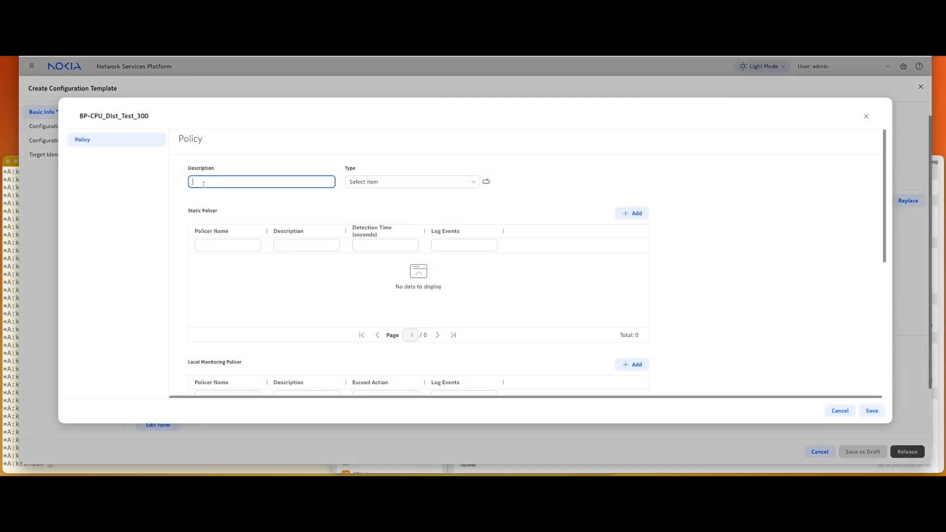
text(Test_300)
click(365, 183)
click(371, 196)
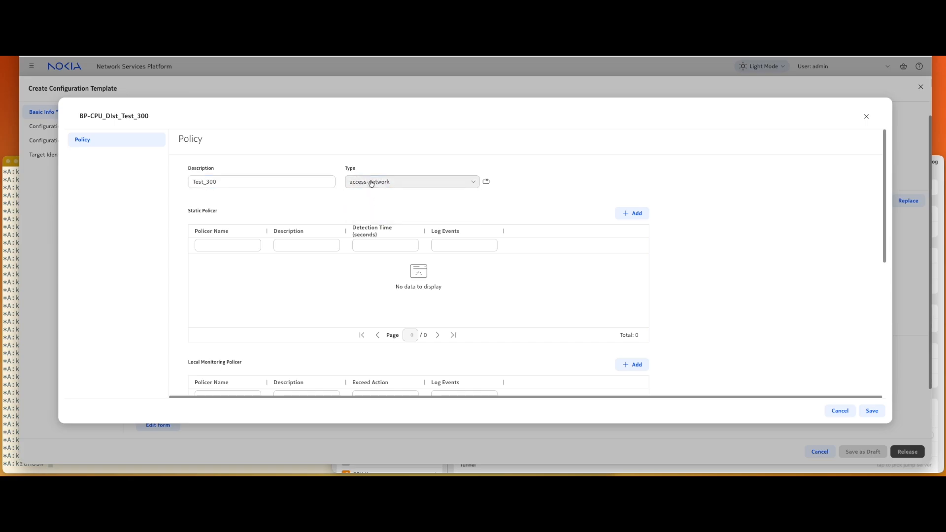
Start a static policer named Sap_Policer with description Test_300, detection time 30 seconds and log events set to true.
click(635, 215)
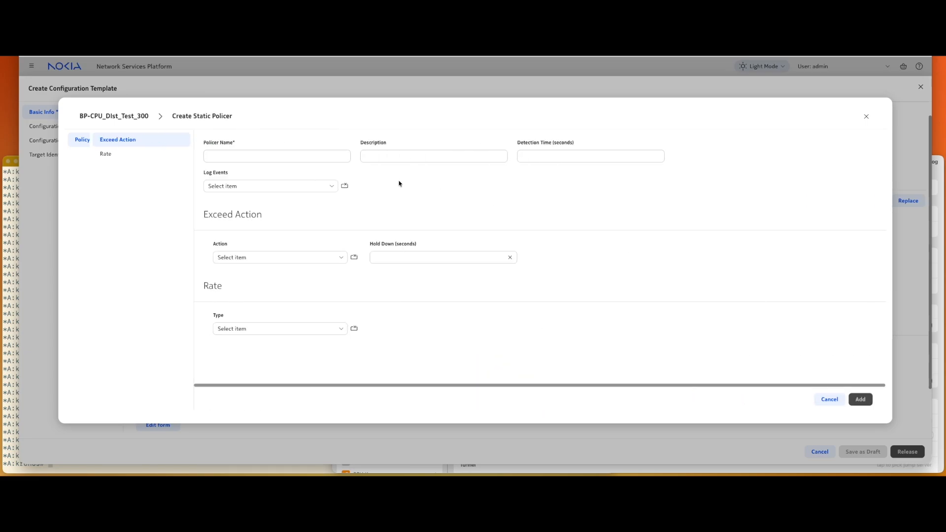
click(244, 158)
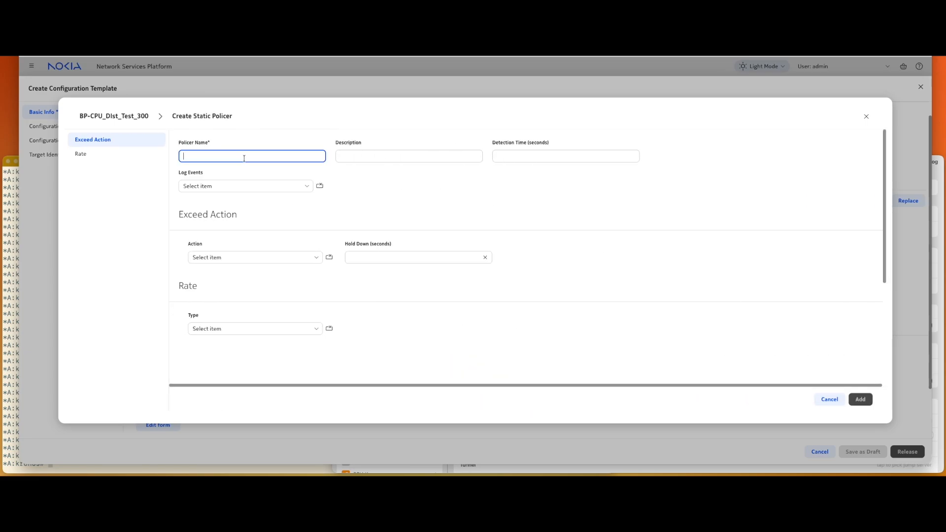
text(Sap_Policer)
click(358, 156)
text(Test_300)
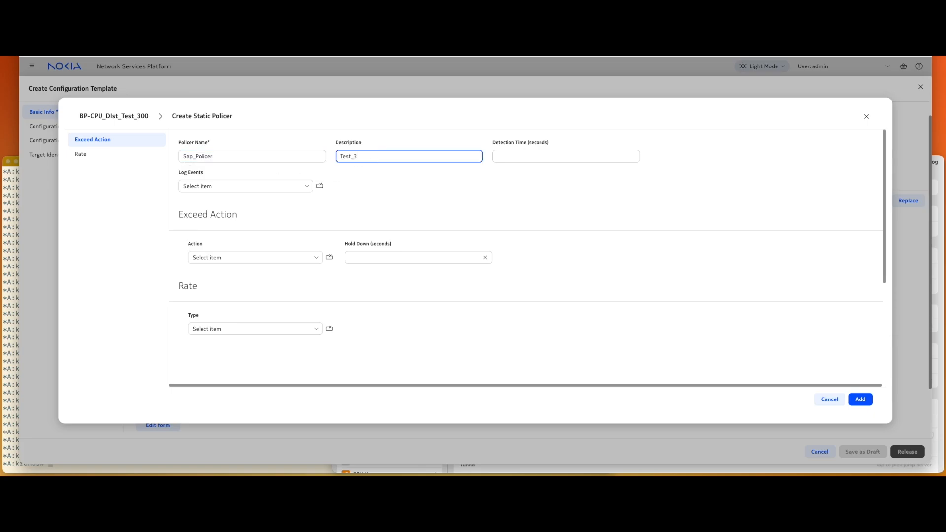
click(512, 157)
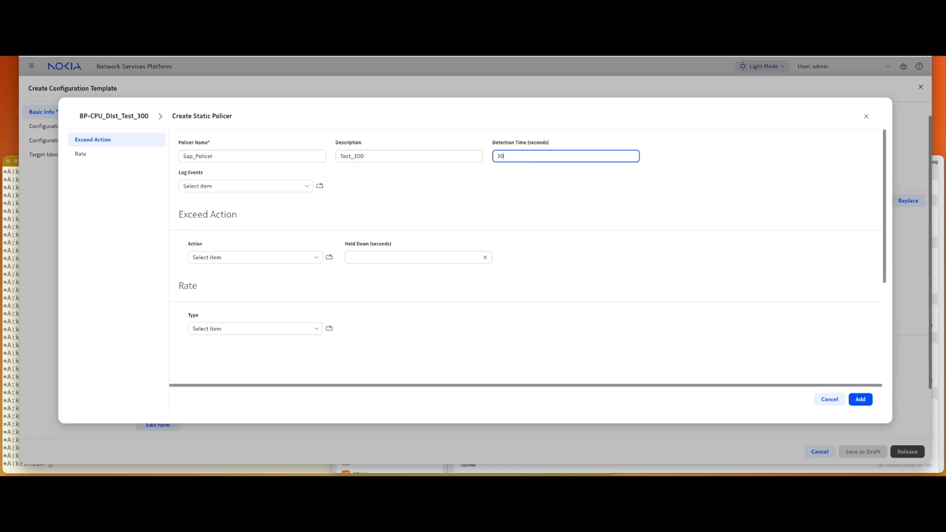
click(243, 187)
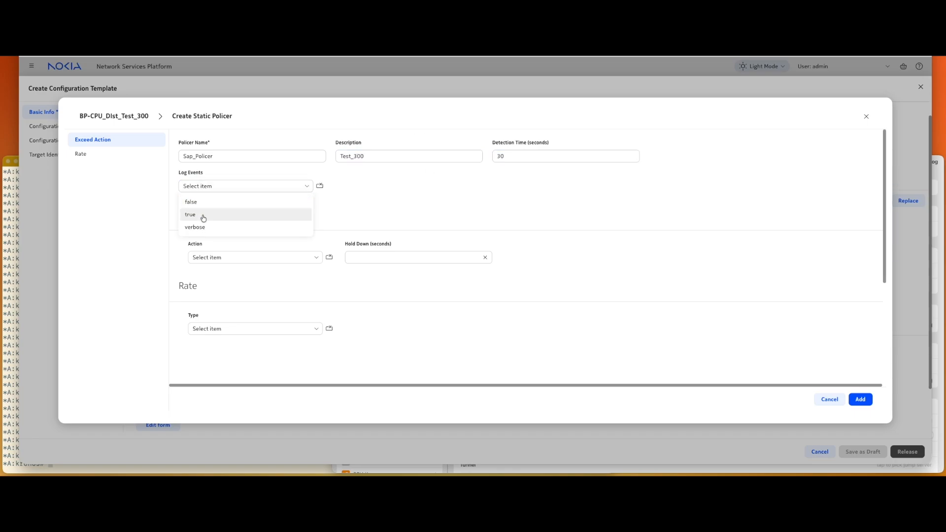
click(203, 217)
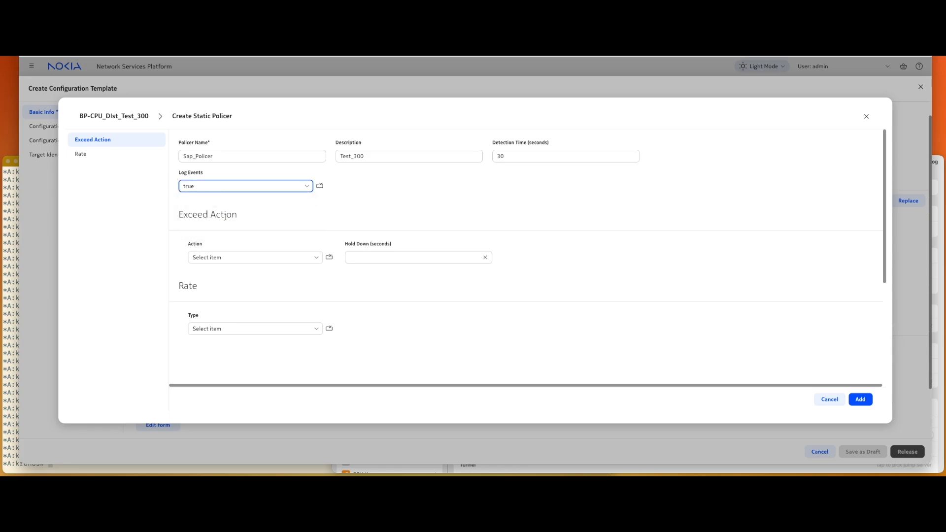
Set the static policer's exceed action to discard, with hold down as the enumeration value none.
click(220, 257)
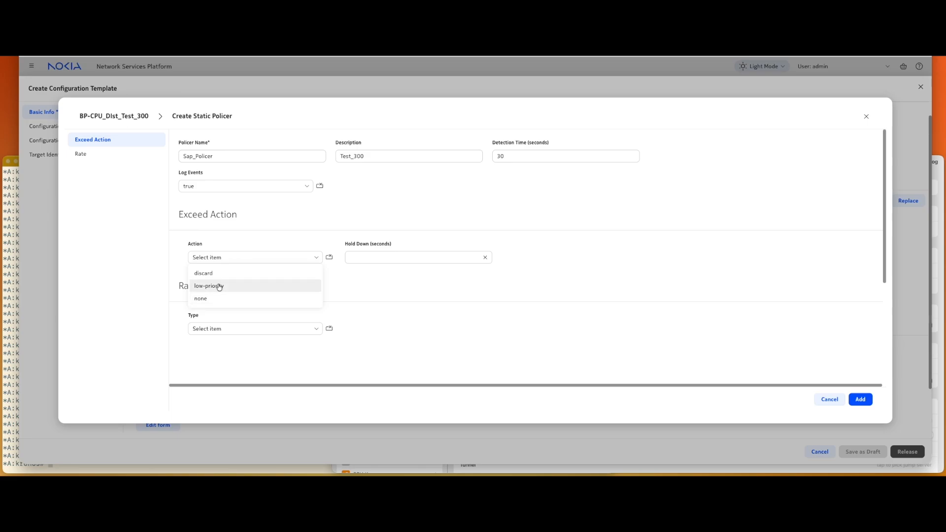
click(220, 273)
click(357, 253)
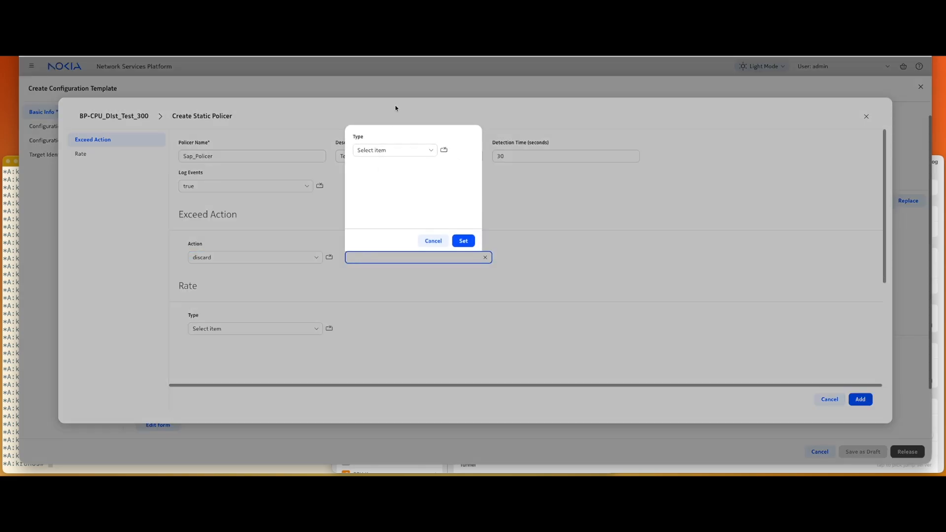
click(391, 155)
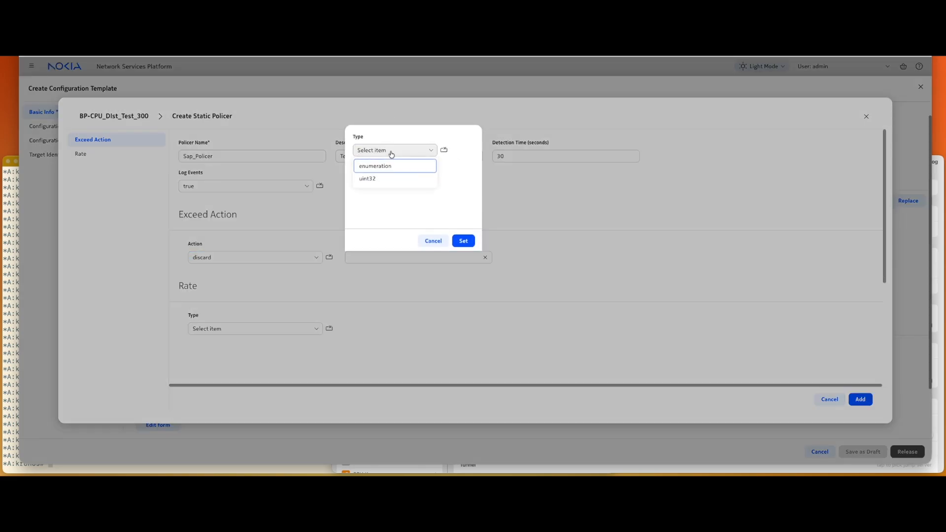
click(385, 166)
click(382, 180)
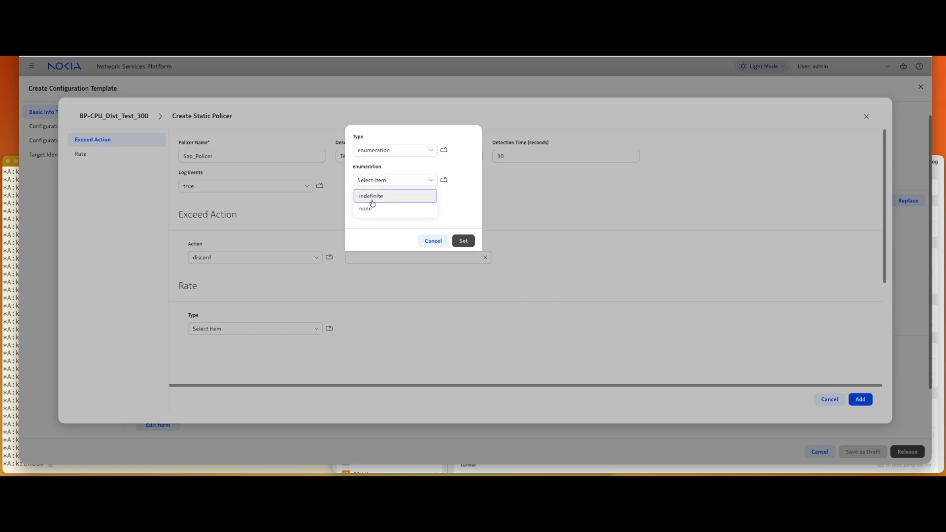
click(368, 208)
click(463, 241)
Set the static policer's rate type to Packets with a uint32 packet limit of 50.
scroll(320, 295, down, 1)
click(259, 295)
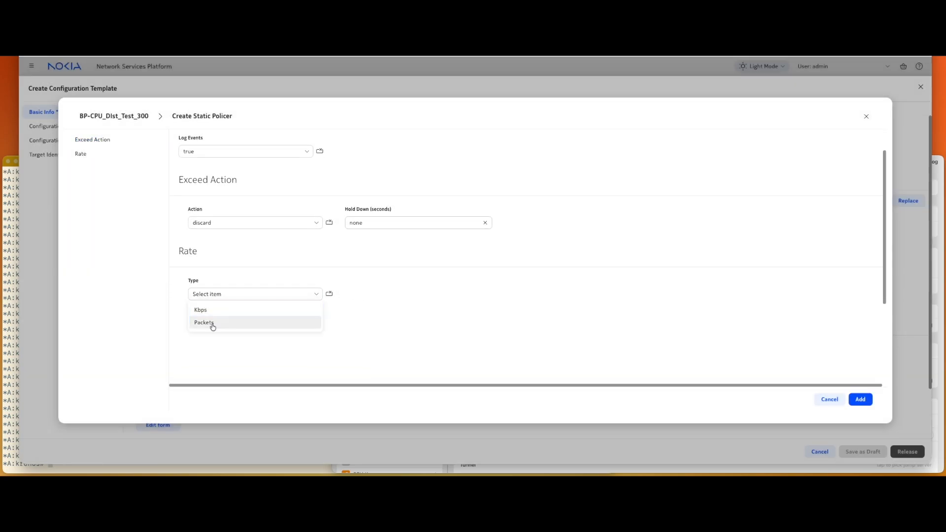
click(213, 324)
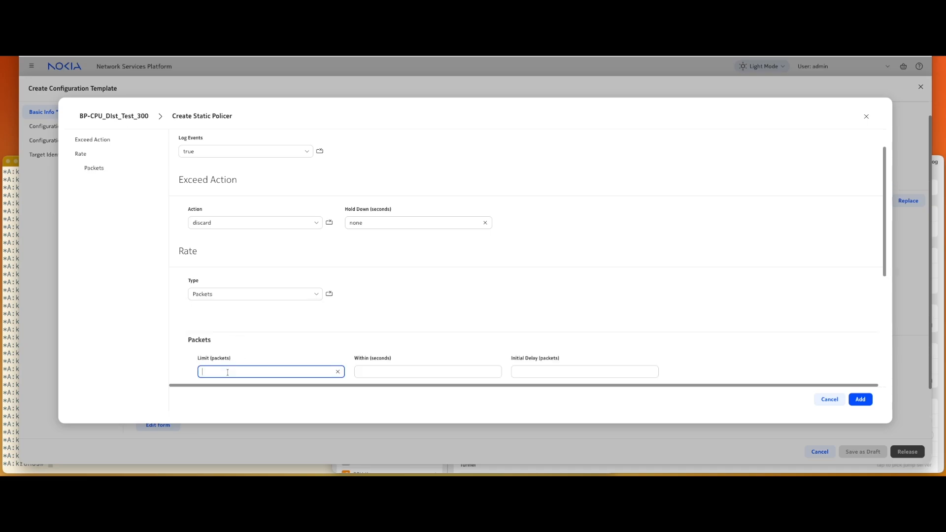
click(229, 370)
click(236, 265)
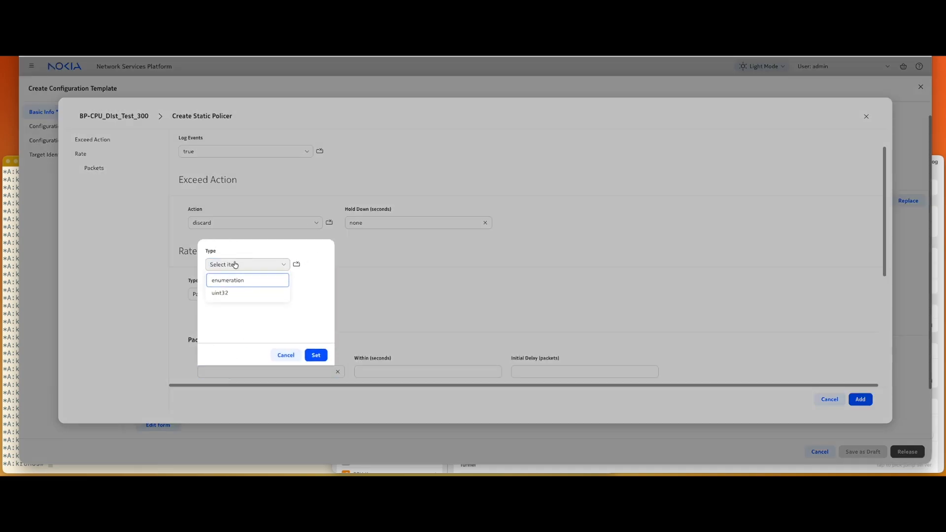
click(229, 292)
click(221, 294)
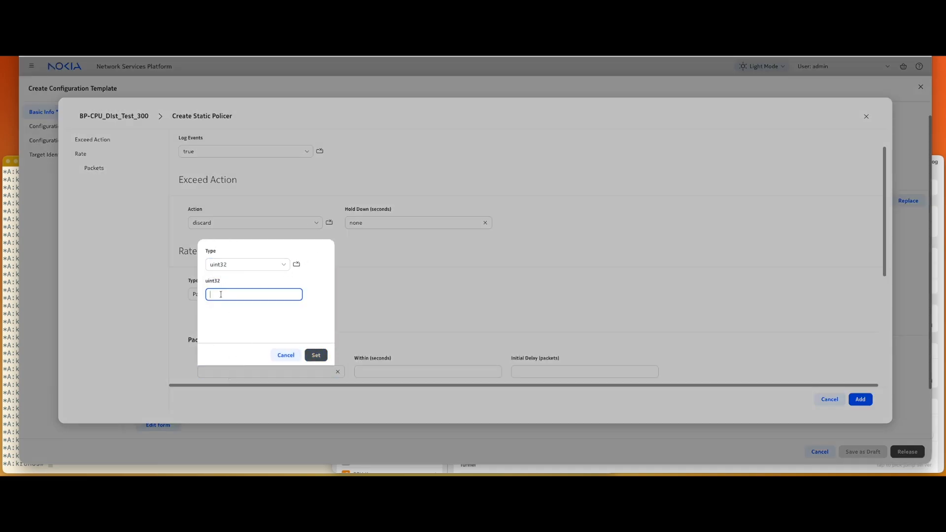
text(50)
click(316, 355)
Set the packet rate to within 1 second with an initial delay of 1 packet, and add the static policer to the policy.
click(377, 373)
text(1)
key(Tab)
text(1)
scroll(567, 276, down, 3)
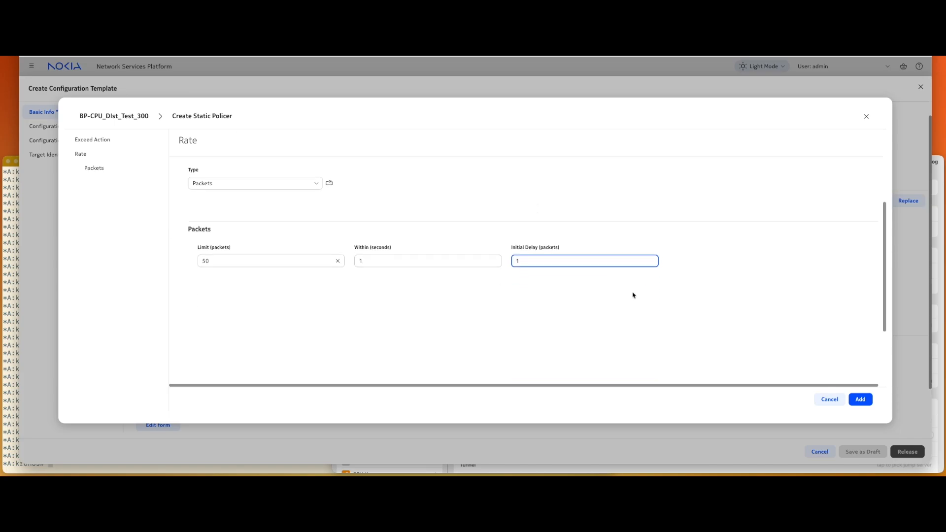
click(860, 399)
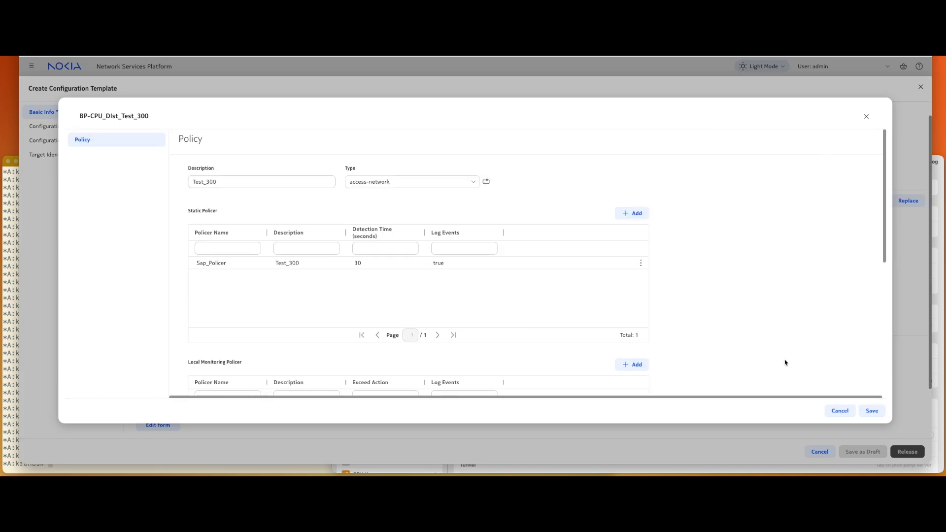
Review the policy's policer sections and save the blueprint's configuration form.
scroll(495, 313, down, 3)
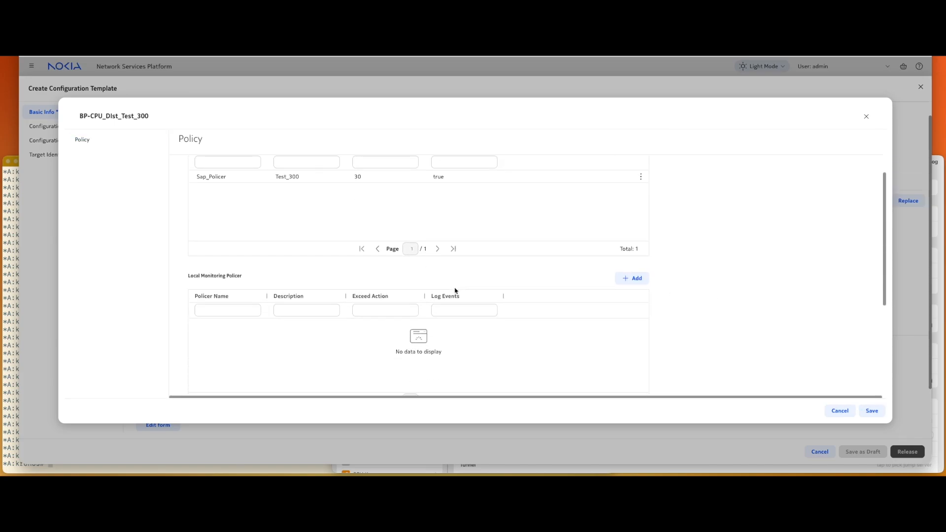
scroll(454, 291, up, 3)
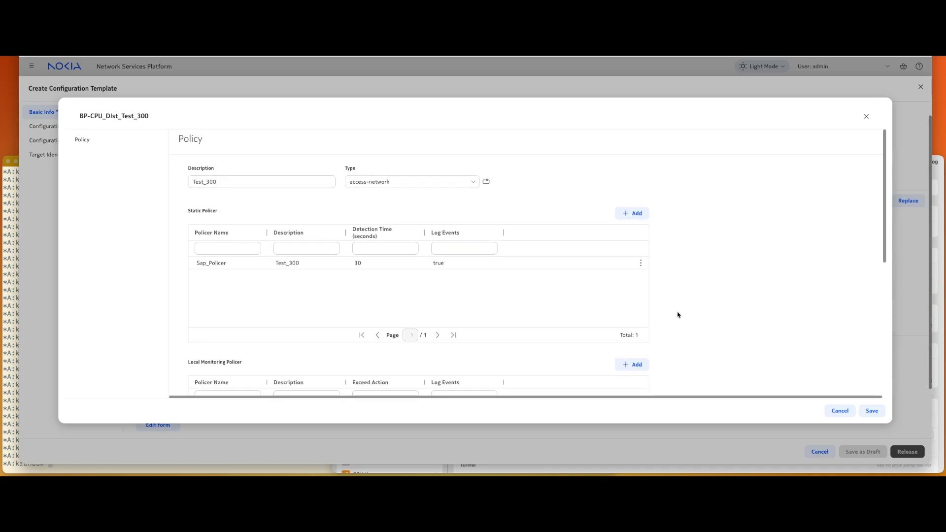
click(876, 414)
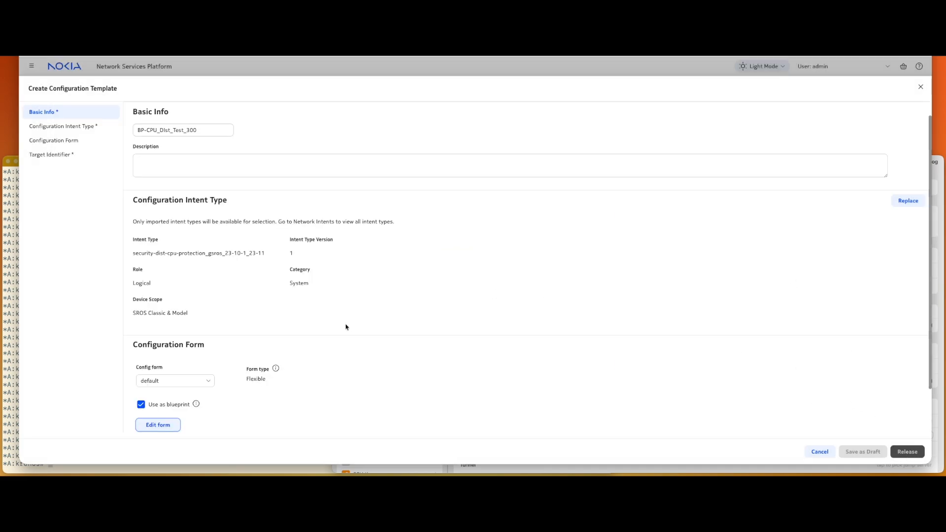
Release the template with 300 as the target identifier's policy name, and refresh the template list.
scroll(284, 344, down, 2)
click(179, 421)
text(300)
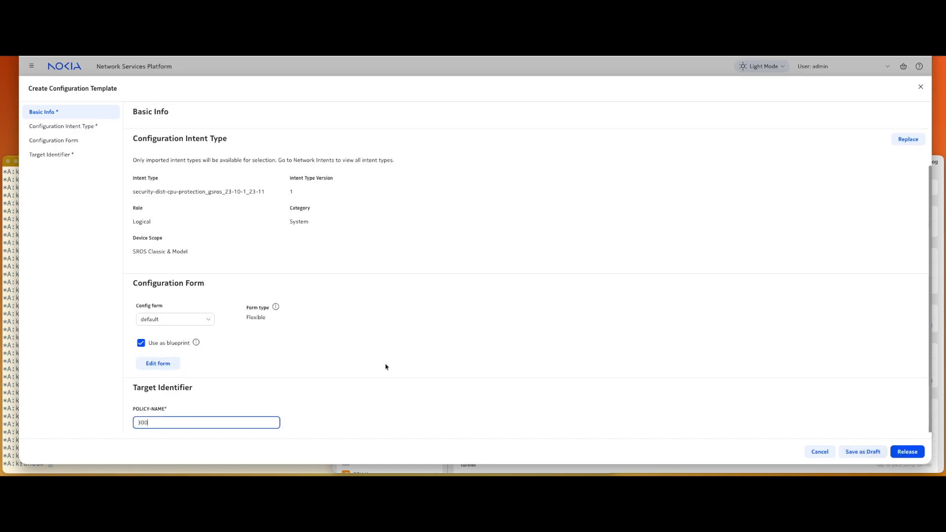
click(908, 452)
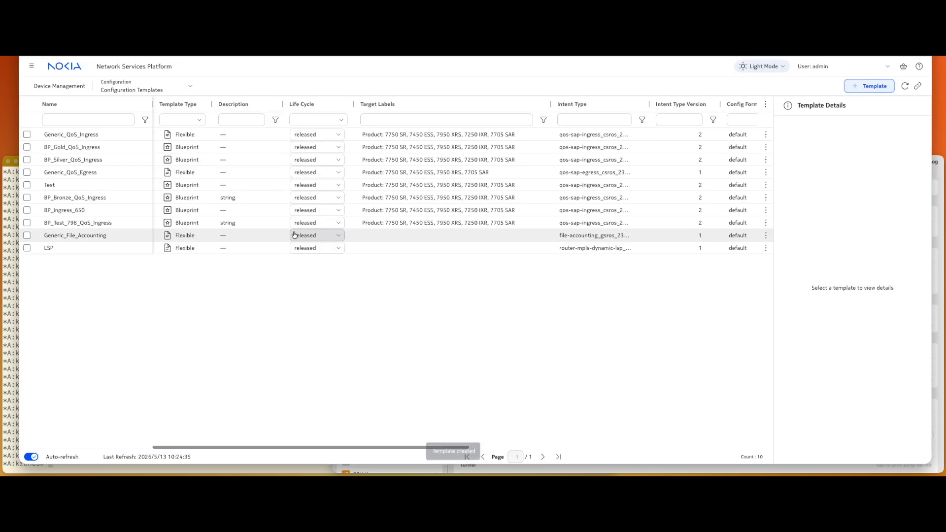
click(904, 86)
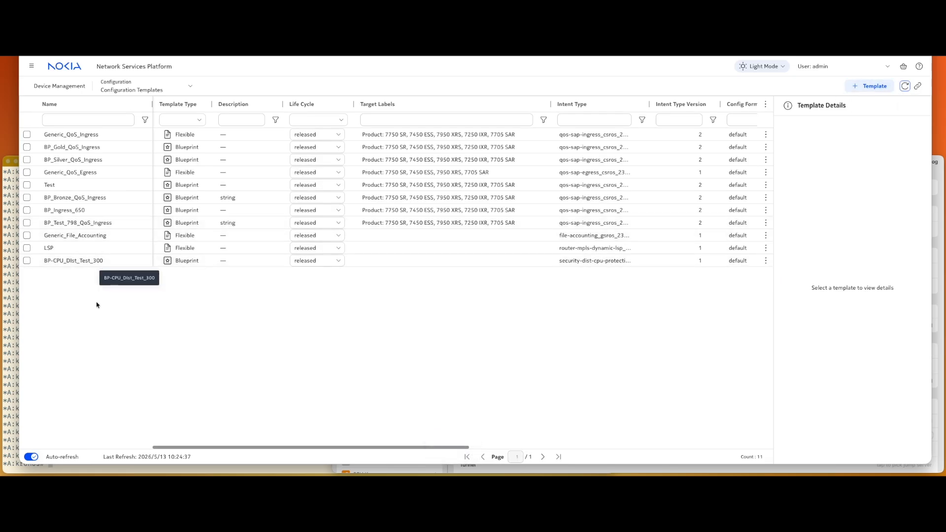
Switch to the kronos terminal session and list the existing policies under configure system security dist-cpu-protection policy.
click(16, 332)
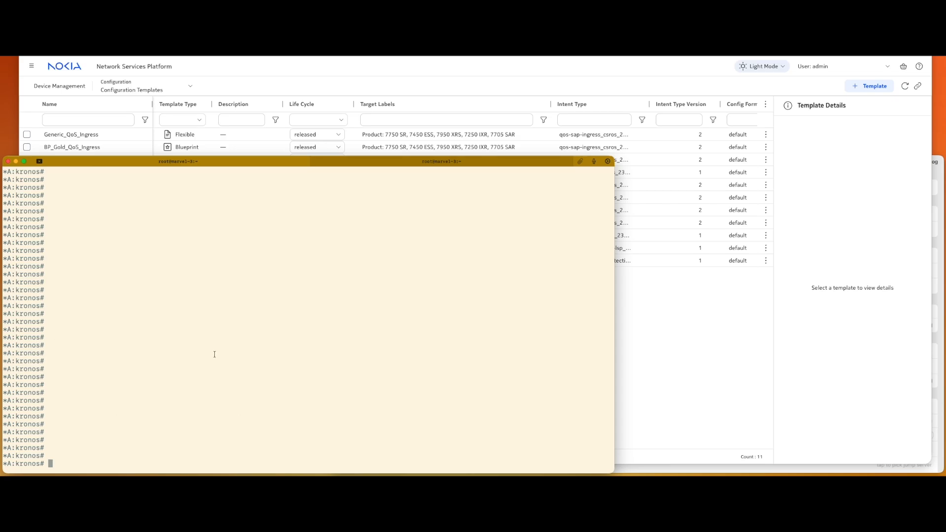
text(configure system security d)
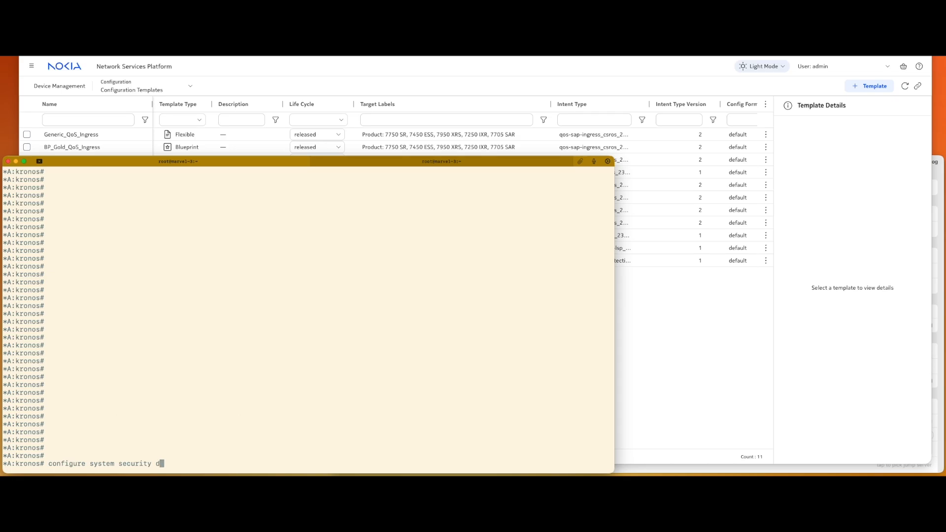
text(ist)
key(Tab)
text(pol)
key(Tab)
key(Tab)
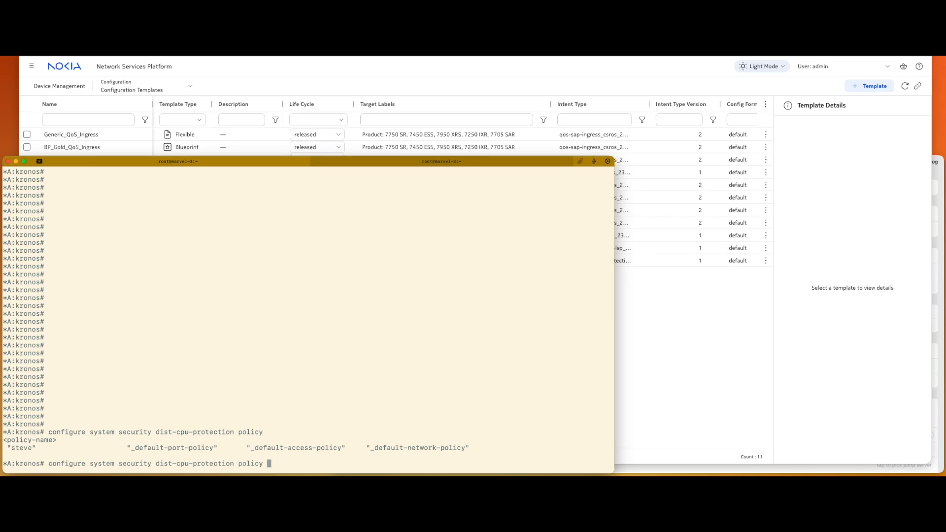
Switch to the remus terminal session and enter private configuration mode with edit-config private.
click(395, 163)
text(edit-pro)
key(Return)
key(Up)
key(BackSpace)
key(BackSpace)
key(BackSpace)
text(config )
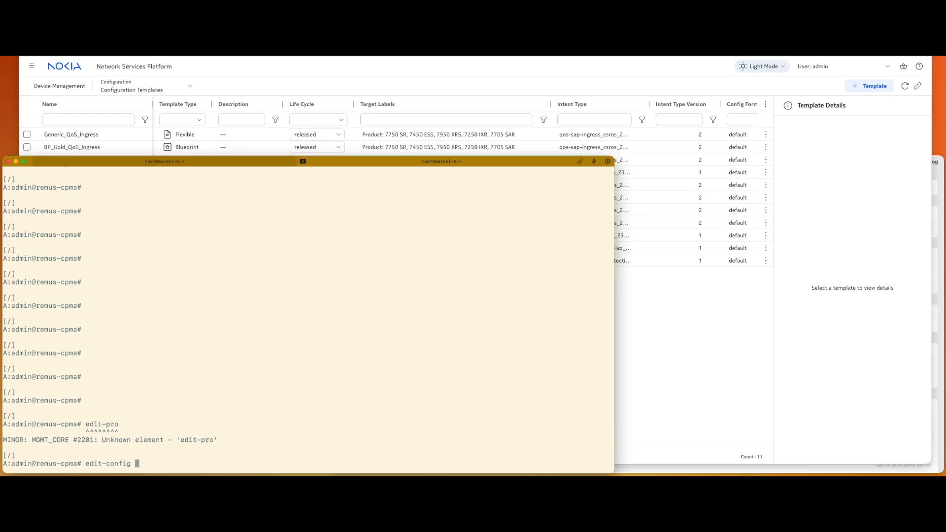
text(private)
key(Return)
List the existing policies on remus under configure system security dist-cpu-protection policy.
text(co)
key(Tab)
text(system security )
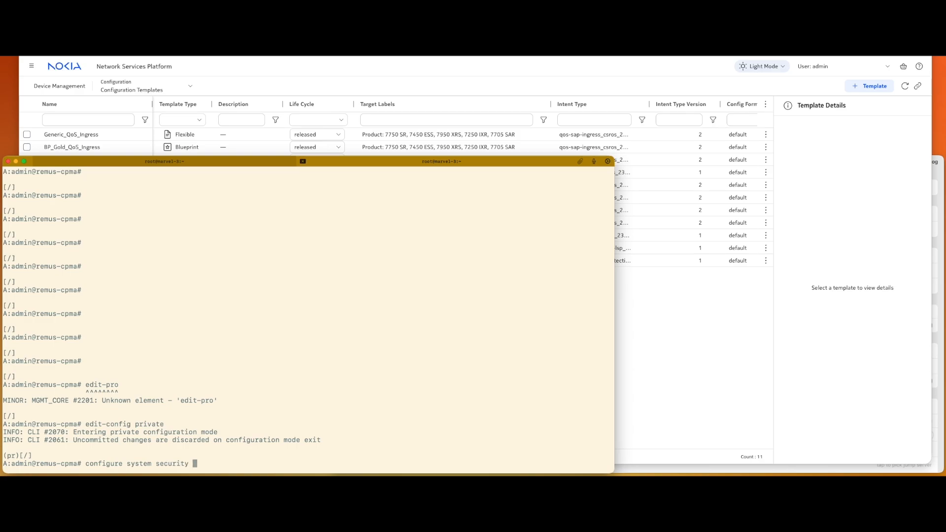
text(di)
key(Tab)
text(policy)
key(Tab)
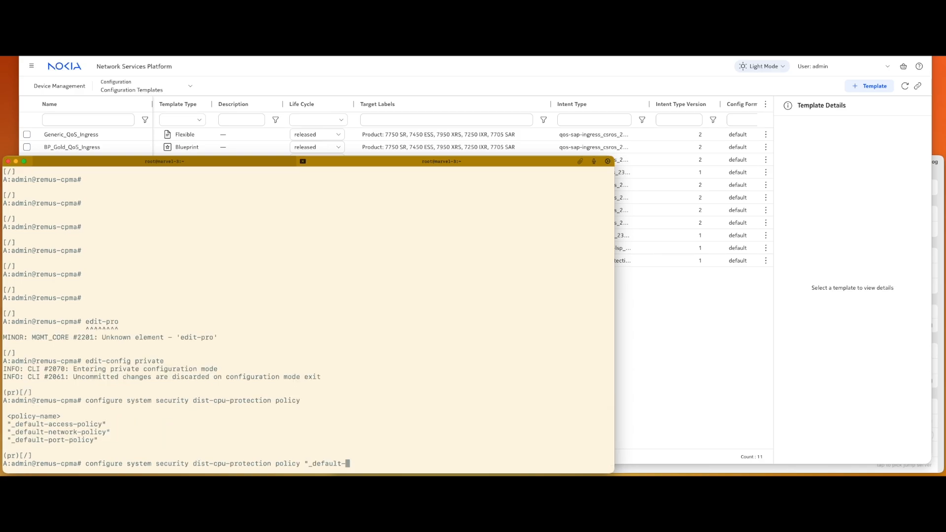
Clear the unfinished policy command, exit, and log out of the remus node.
key(BackSpace)
key(BackSpace)
key(BackSpace)
key(BackSpace)
key(BackSpace)
key(BackSpace)
key(BackSpace)
key(BackSpace)
key(BackSpace)
key(BackSpace)
key(BackSpace)
key(BackSpace)
key(BackSpace)
key(BackSpace)
key(BackSpace)
key(BackSpace)
key(BackSpace)
key(BackSpace)
key(BackSpace)
key(BackSpace)
key(BackSpace)
key(BackSpace)
key(BackSpace)
key(BackSpace)
key(BackSpace)
key(BackSpace)
key(BackSpace)
key(BackSpace)
key(BackSpace)
key(BackSpace)
key(BackSpace)
key(BackSpace)
key(BackSpace)
key(BackSpace)
key(BackSpace)
key(BackSpace)
key(BackSpace)
key(BackSpace)
key(BackSpace)
key(BackSpace)
key(BackSpace)
key(BackSpace)
key(BackSpace)
key(BackSpace)
key(BackSpace)
key(BackSpace)
key(BackSpace)
key(BackSpace)
key(BackSpace)
key(BackSpace)
key(BackSpace)
key(BackSpace)
key(BackSpace)
key(BackSpace)
key(BackSpace)
key(BackSpace)
key(BackSpace)
key(BackSpace)
text(exit)
key(Return)
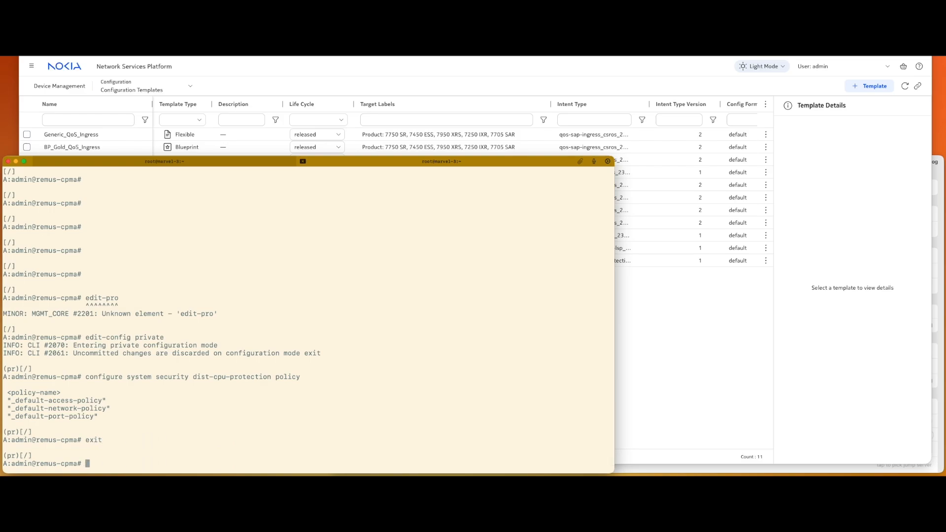
text(logout)
key(Return)
key(Return)
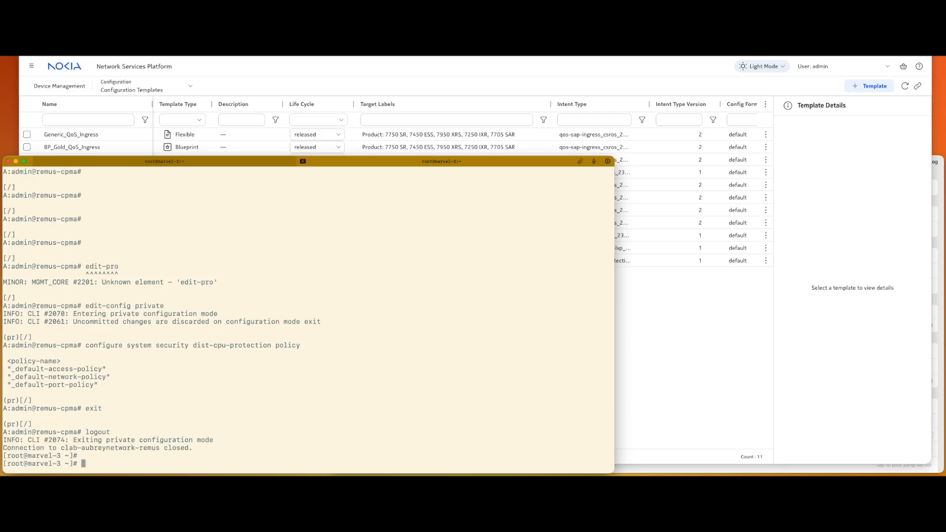
Switch back to Network Services Platform and start deploying the BP-CPU_DIst_Test_300 template to the network.
click(661, 312)
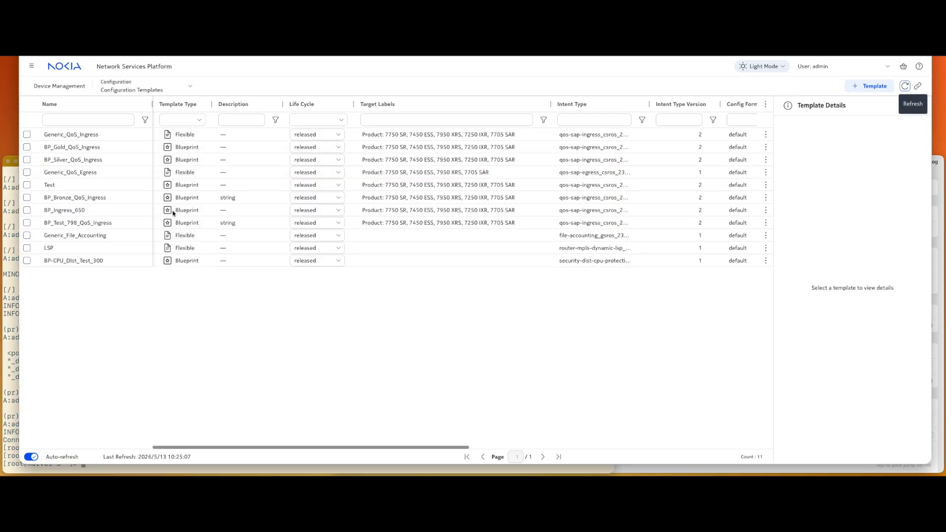
click(85, 264)
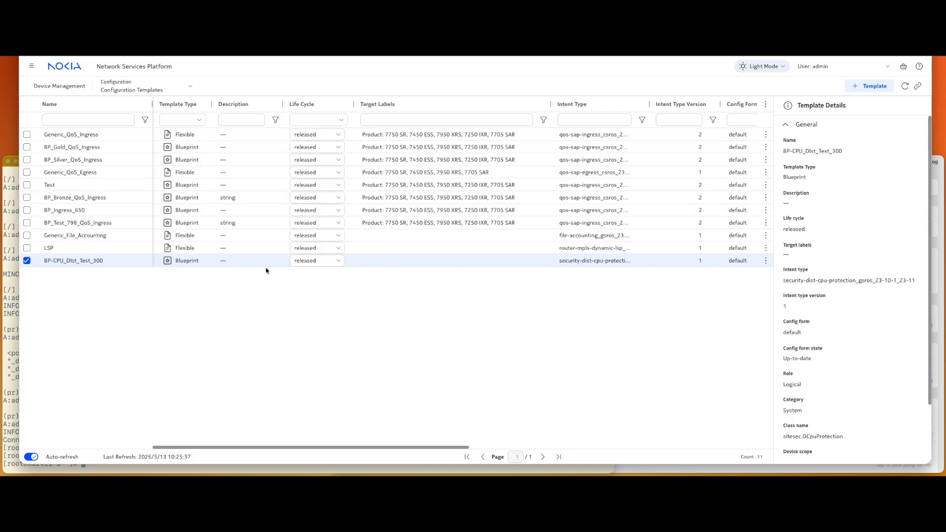
click(766, 261)
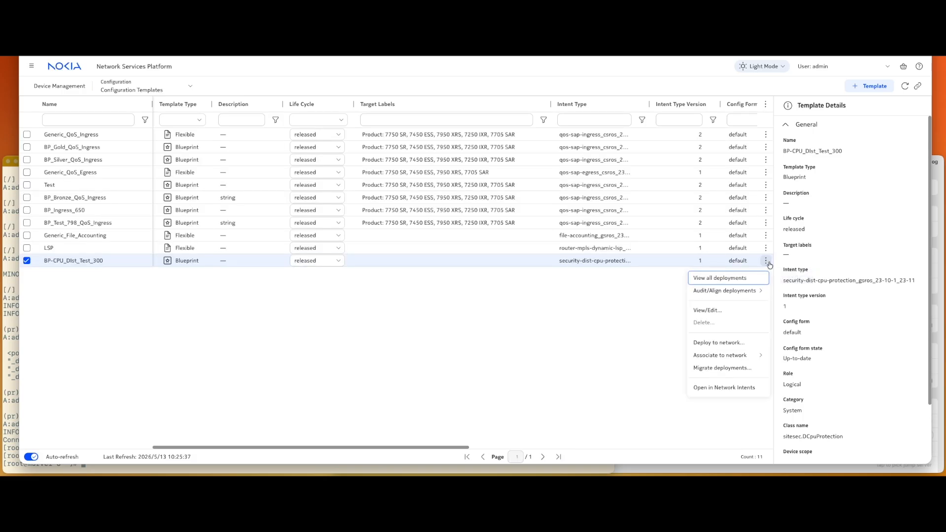
click(730, 345)
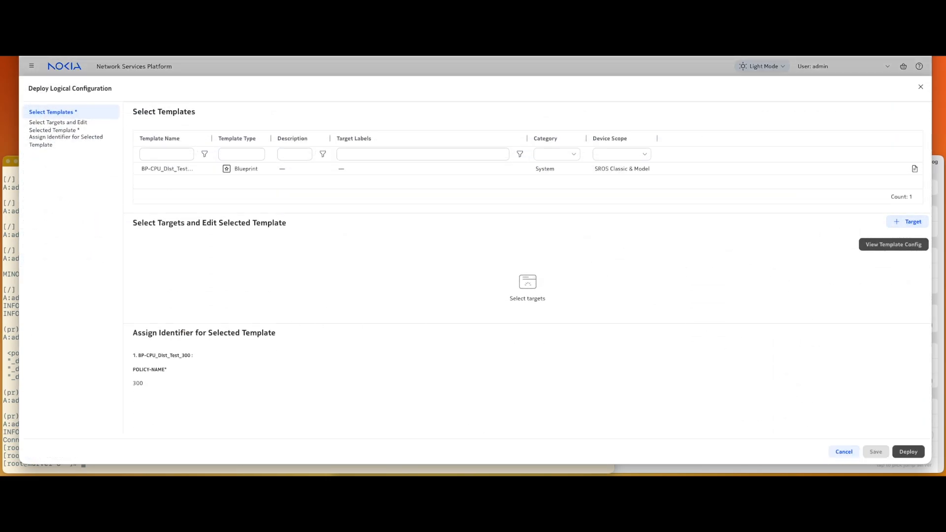
Add the network elements remus-cpma and kronos as targets of the deployment.
click(911, 223)
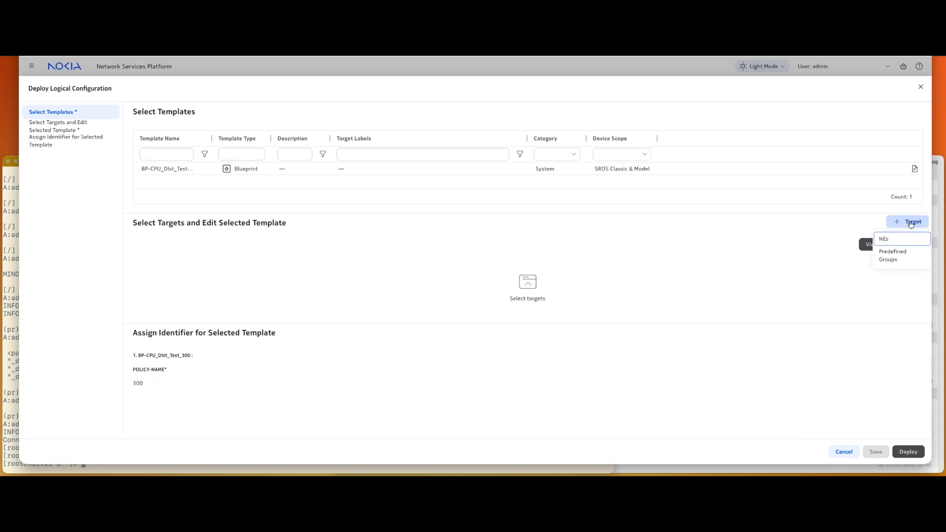
click(907, 238)
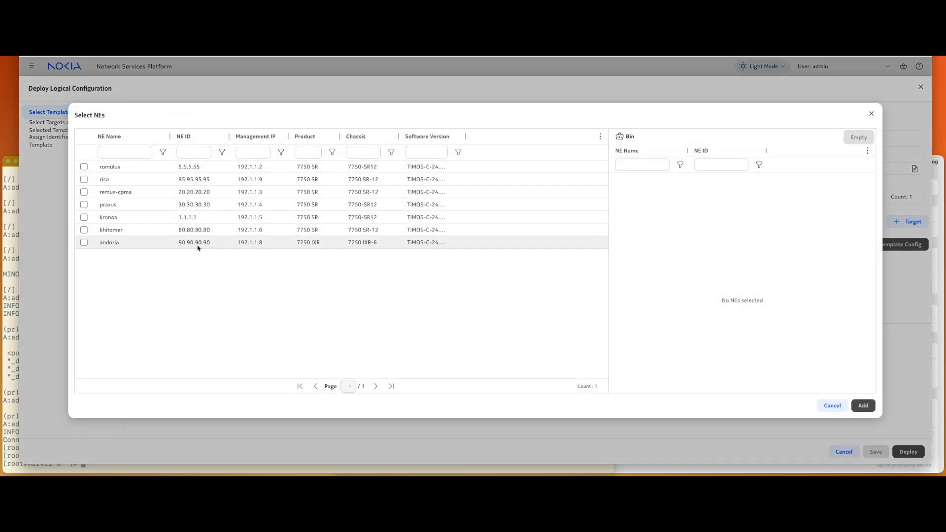
click(84, 192)
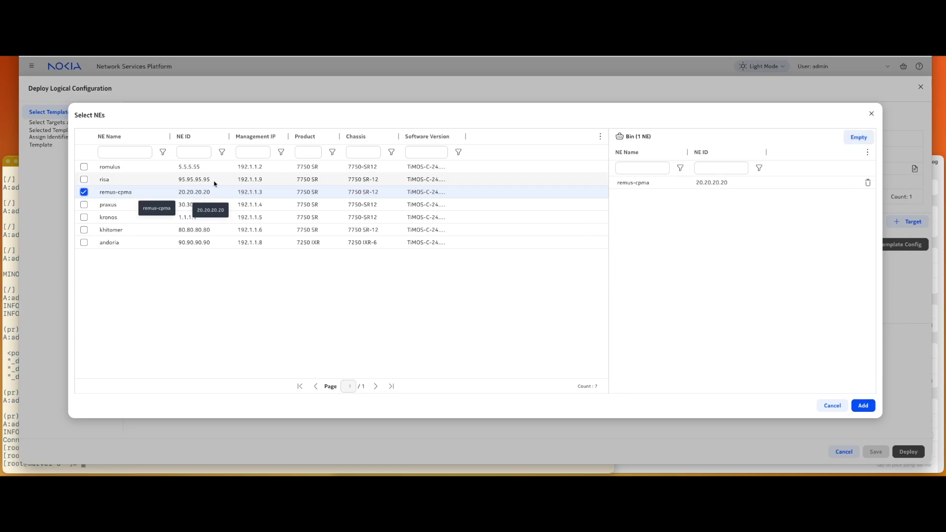
click(84, 217)
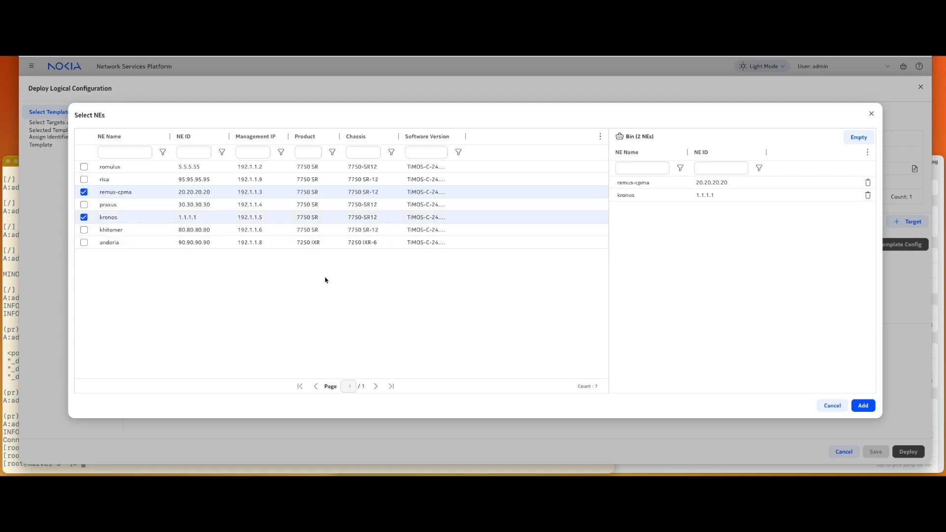
click(863, 406)
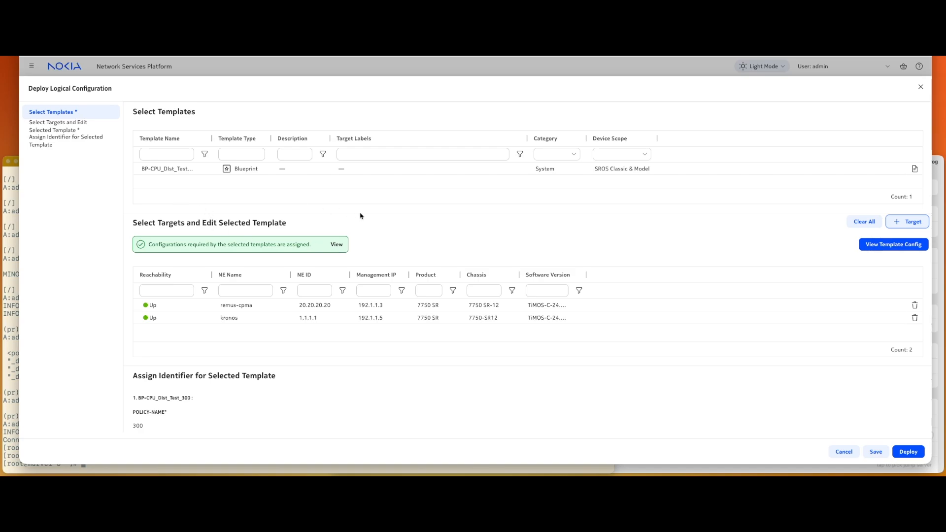
Preview the assigned configuration, examine its static policer and protocol sections, and close the preview.
click(336, 245)
scroll(300, 221, down, 2)
scroll(297, 217, down, 2)
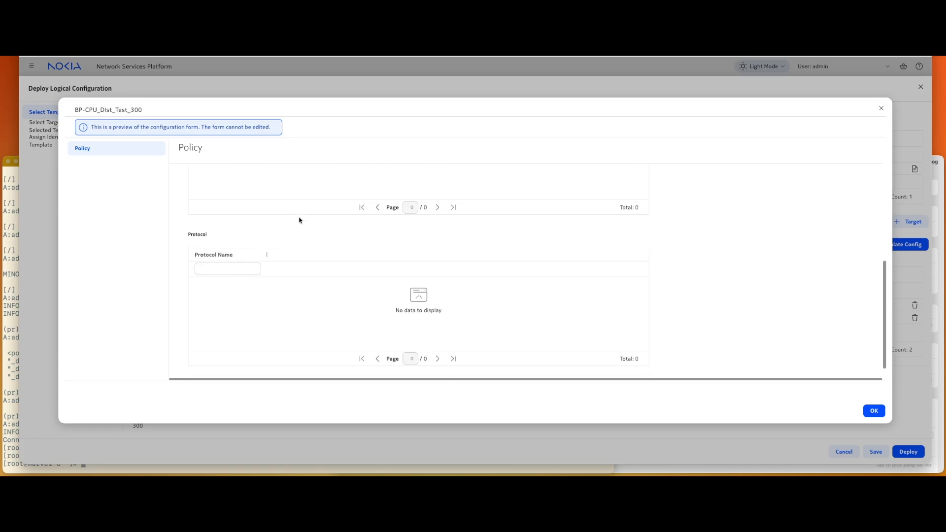
scroll(314, 232, up, 5)
click(340, 275)
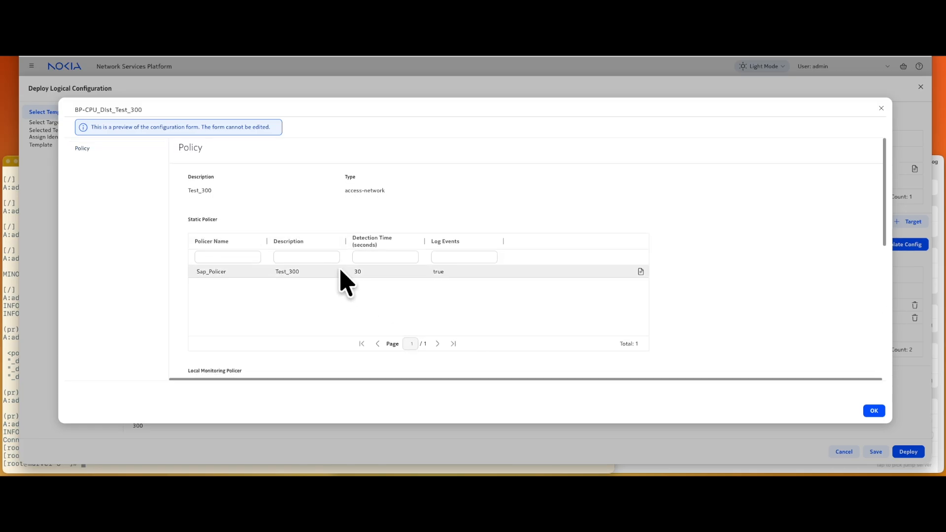
click(874, 412)
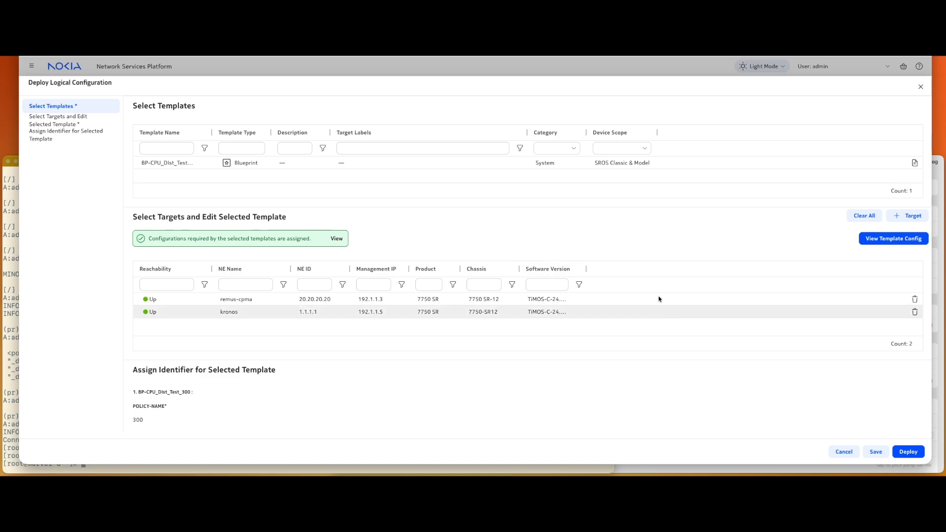
Deploy the template to the selected targets and open the deployments list of BP-CPU_DIst_Test_300.
click(908, 452)
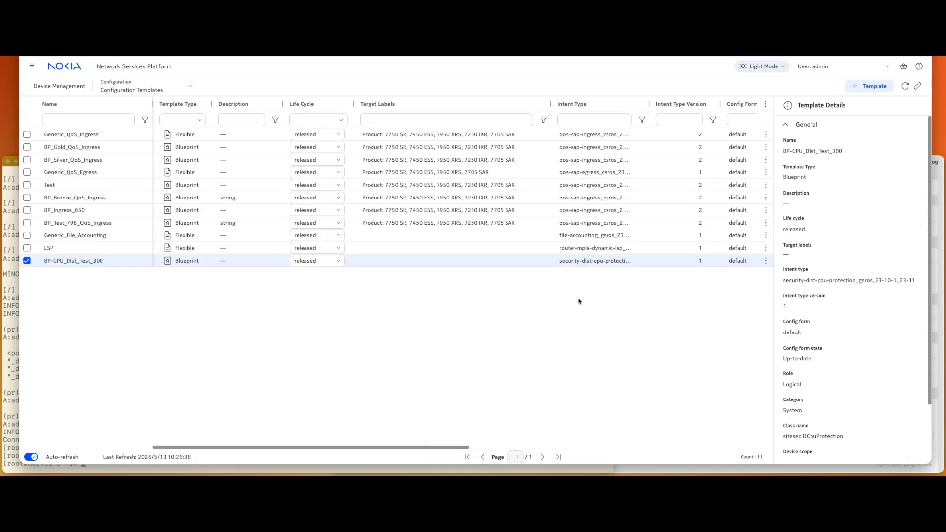
double_click(134, 265)
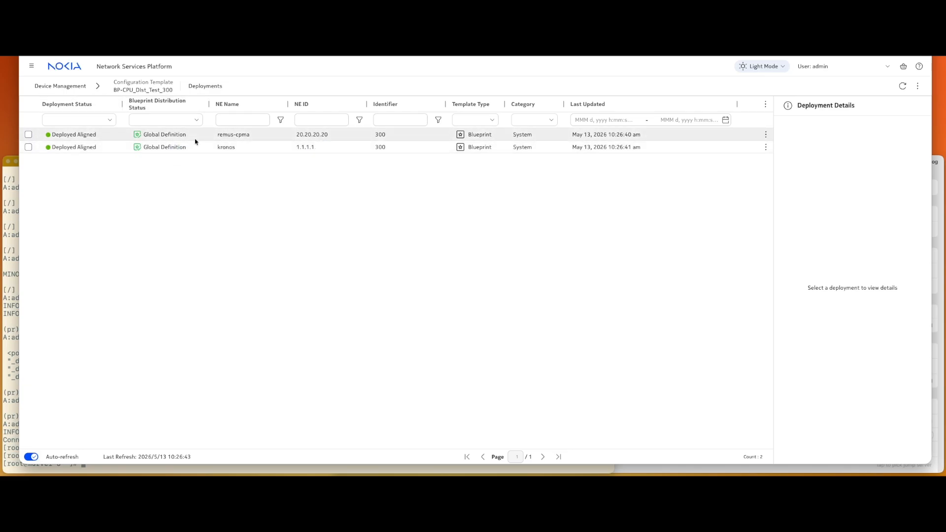
Switch to the kronos terminal session, list the dist-cpu-protection policies again, and display the configuration of policy 300 with info.
click(10, 354)
click(140, 164)
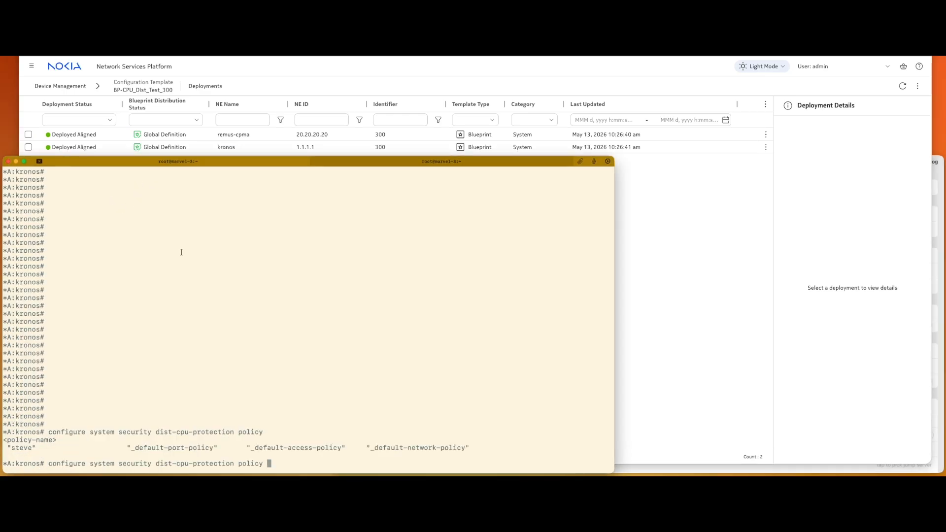
key(Tab)
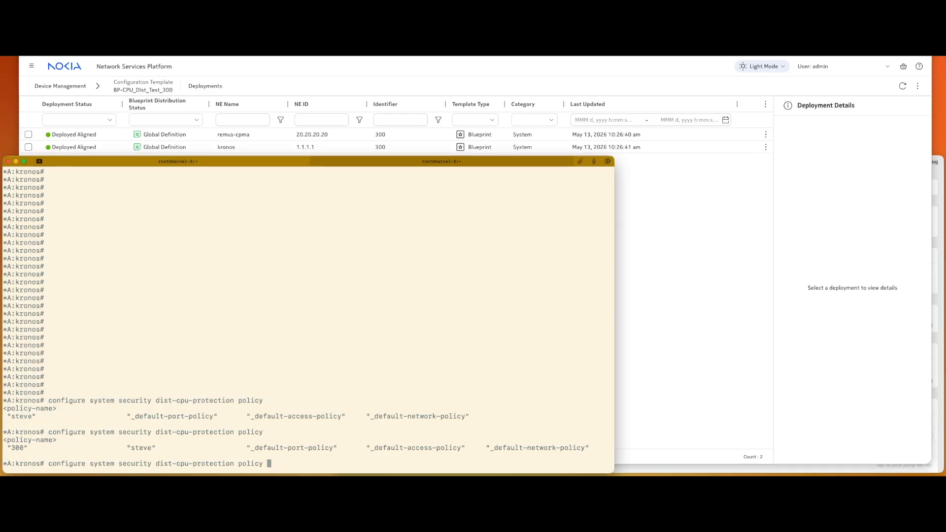
text(300)
key(Return)
text(info)
key(Return)
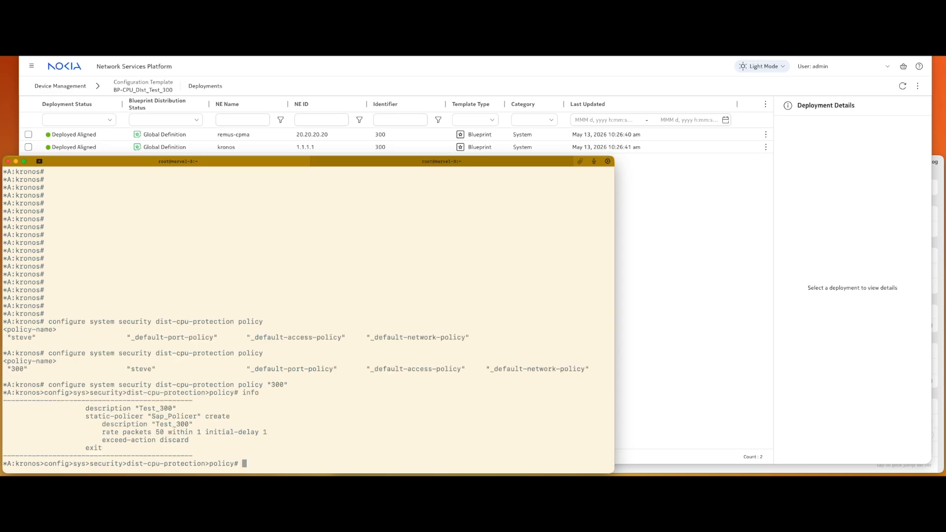
Switch to the remus terminal session, reconnect to the node over SSH, and enter private configuration mode.
click(409, 164)
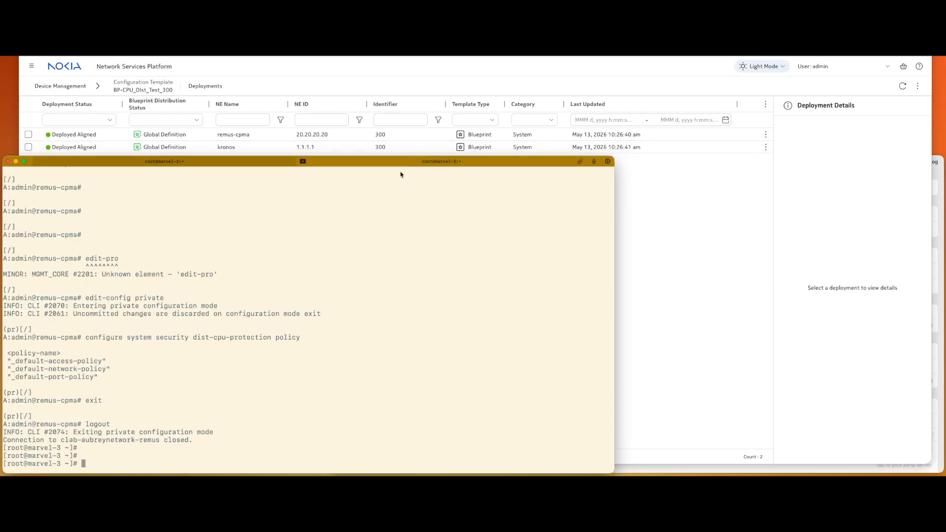
key(Up)
key(Return)
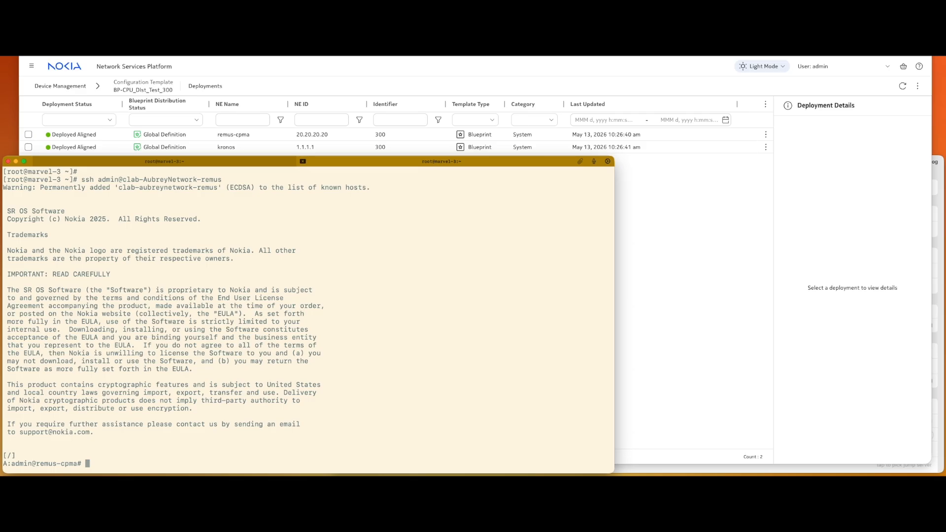
text(edit-config private)
key(Return)
List the dist-cpu-protection policies on remus, enter policy 300, and display its configuration with info.
text(configure system security d)
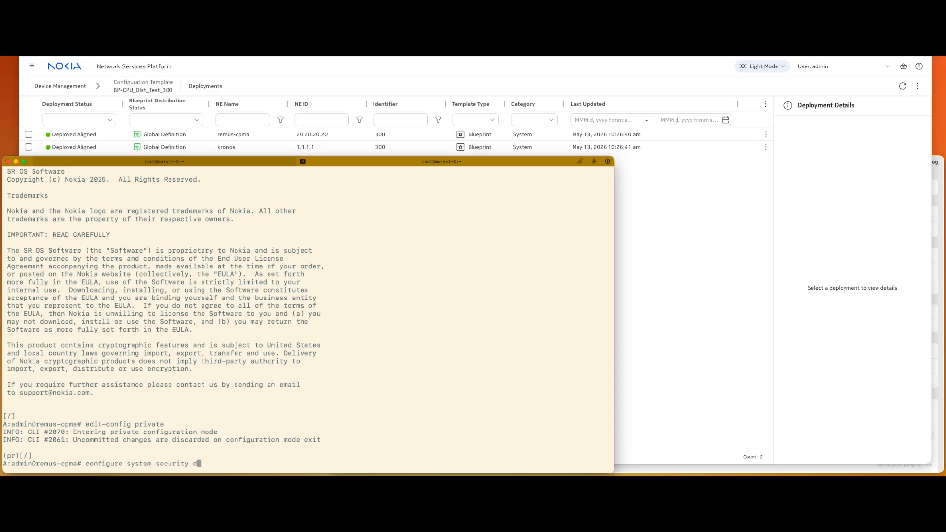
text(ist-cpu-protection policy)
key(Tab)
text(300)
key(Return)
text(info)
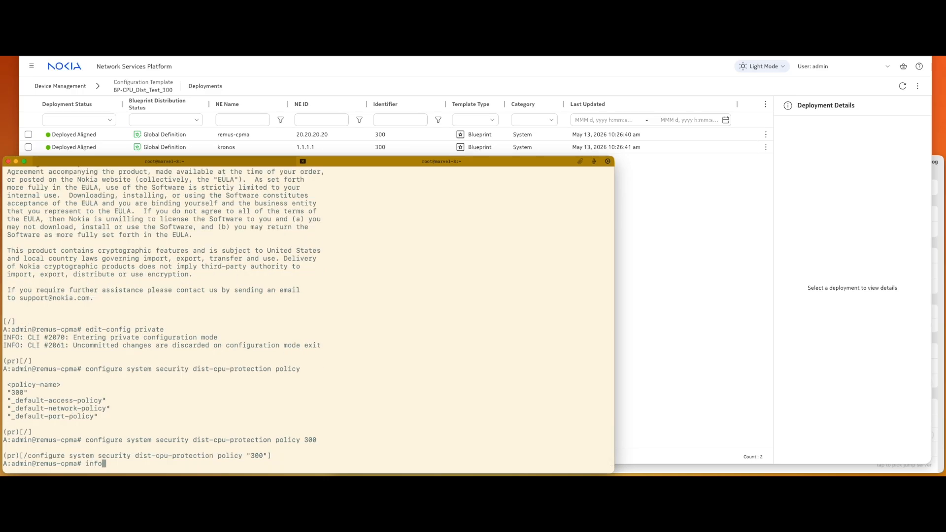
key(Return)
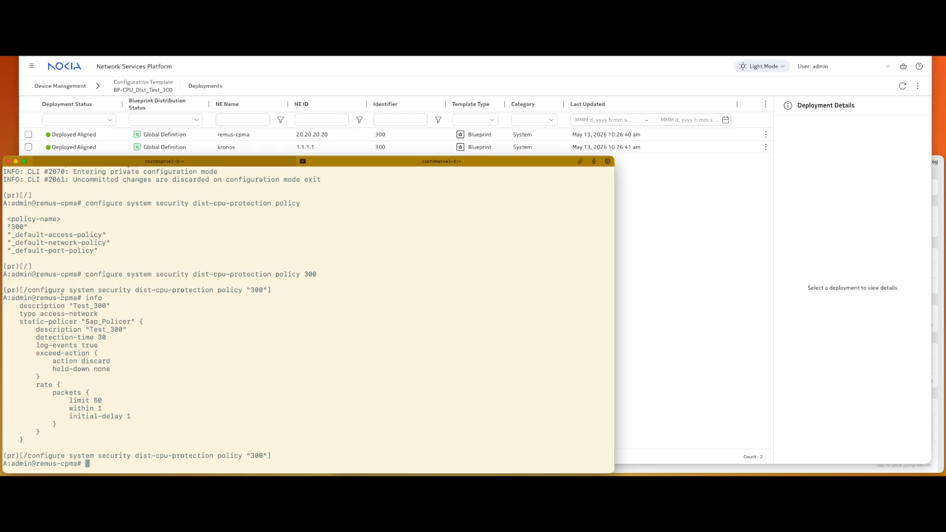
key(Return)
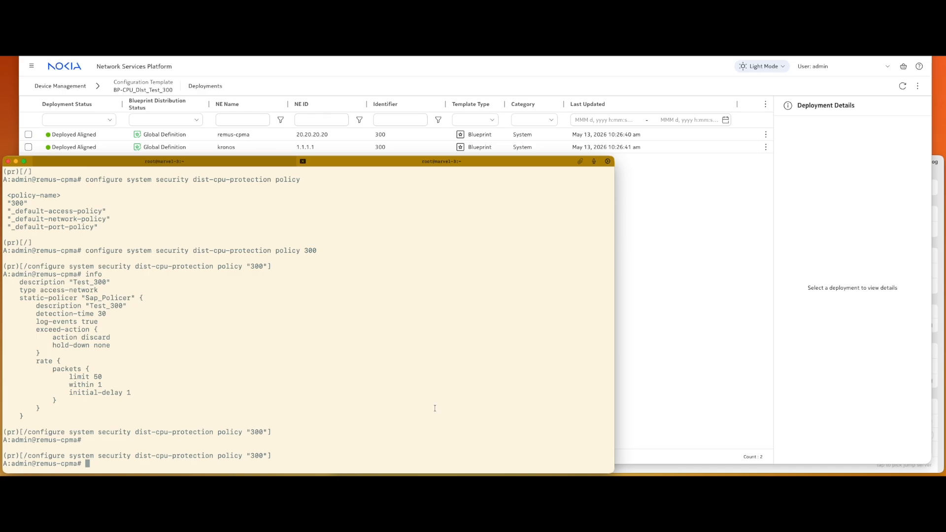
Return to the configuration templates in Network Services Platform and open BP-CPU_DIst_Test_300 for editing.
click(664, 332)
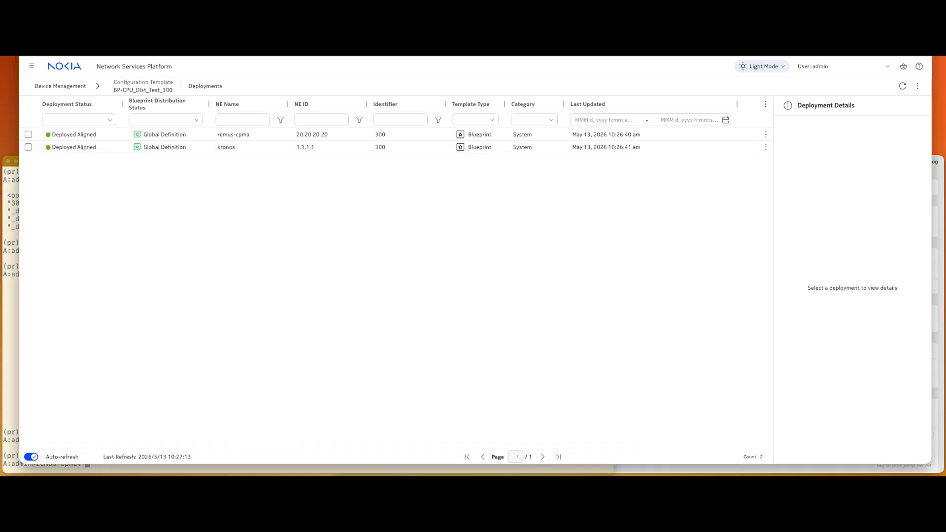
click(48, 88)
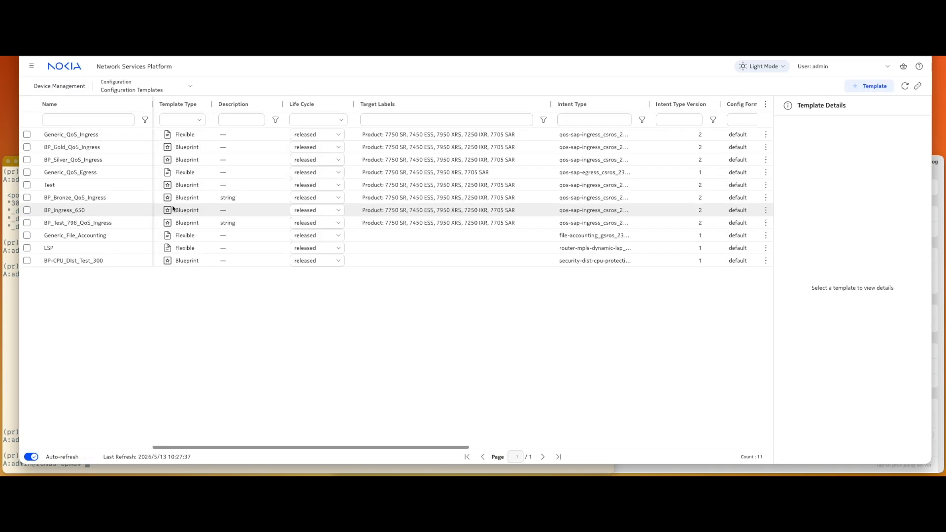
click(69, 261)
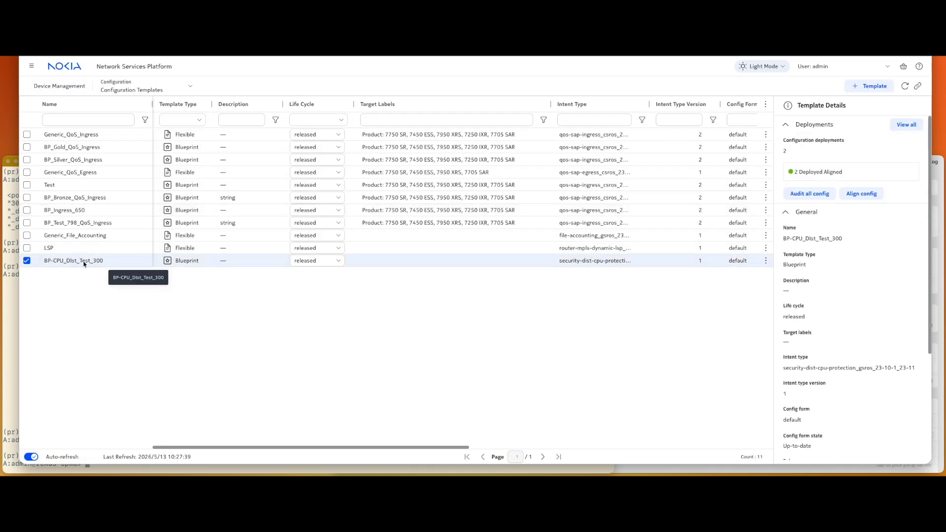
click(766, 261)
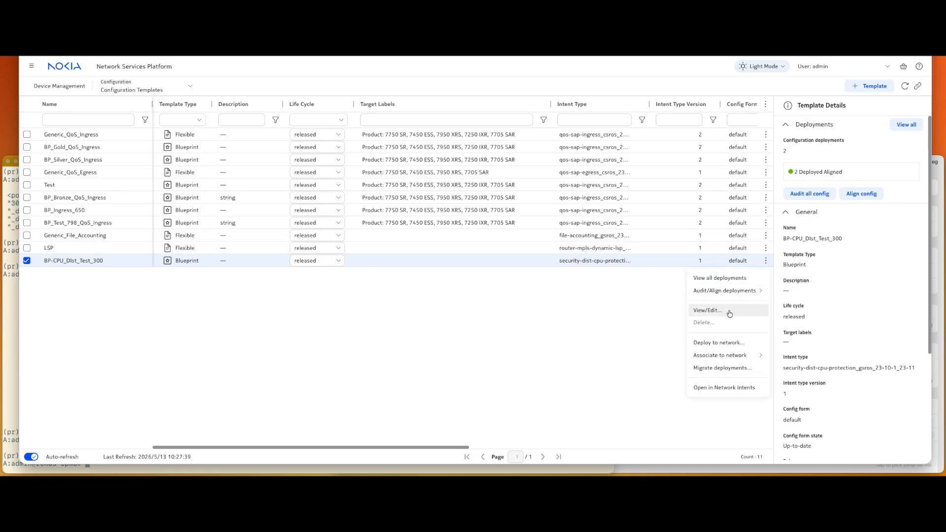
click(708, 311)
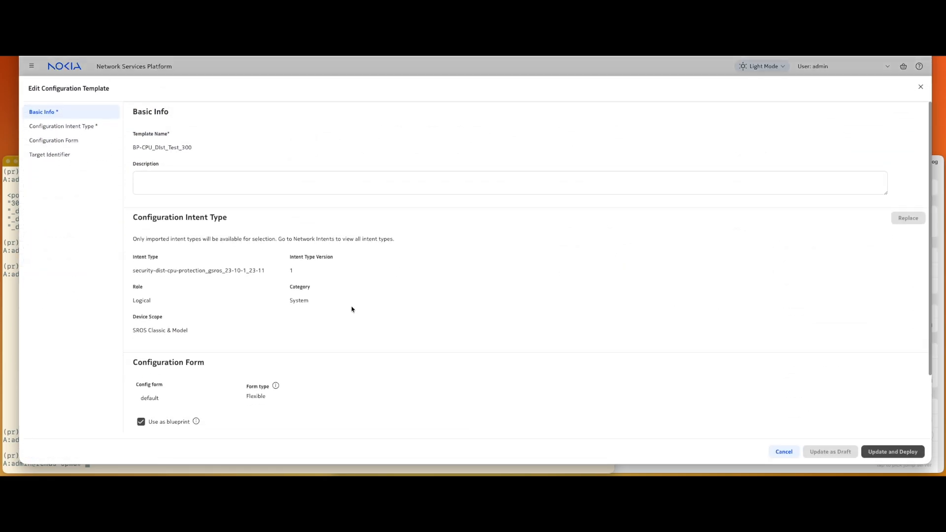
Open the template's default configuration form and start a new protocol entry named icmp in the policy.
scroll(351, 309, down, 2)
click(156, 362)
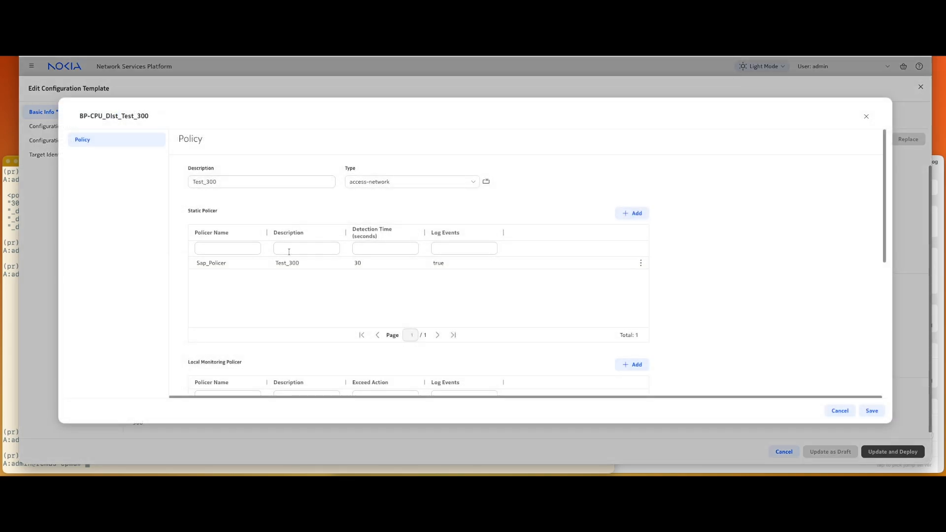
scroll(307, 302, down, 5)
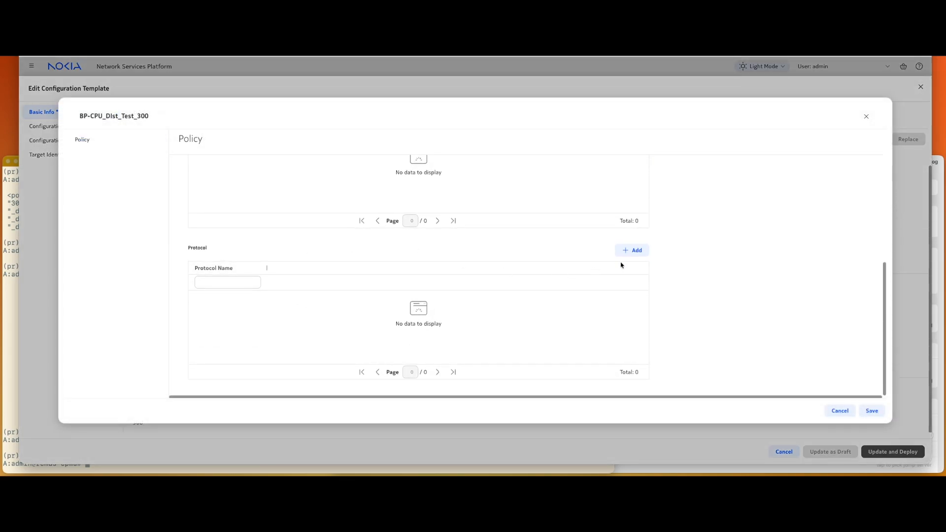
click(634, 250)
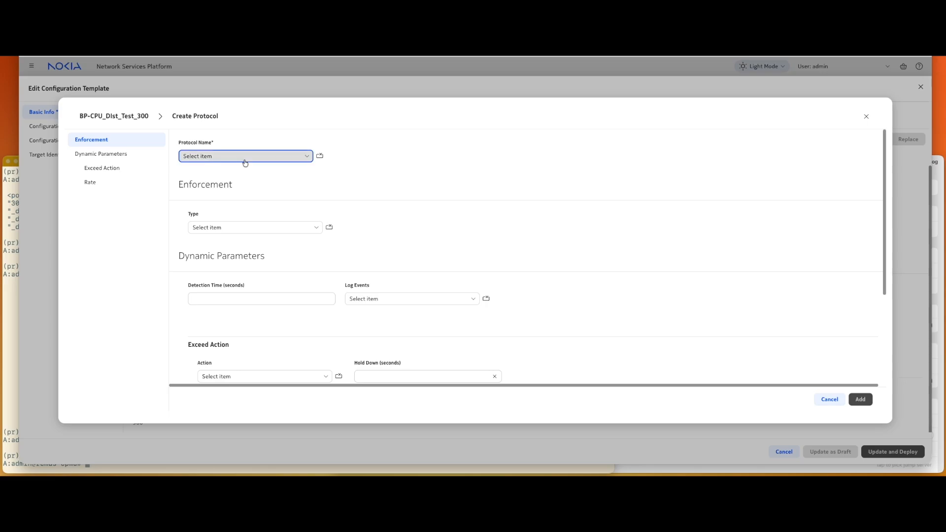
click(245, 156)
click(191, 216)
Set the icmp protocol's enforcement type to Static and assign Sap_Policer as its policer.
click(217, 229)
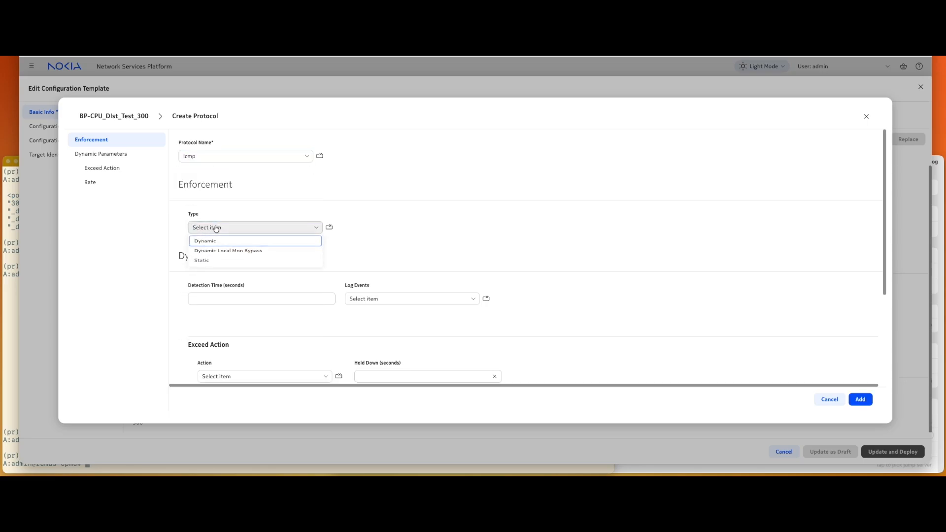
click(217, 270)
click(231, 305)
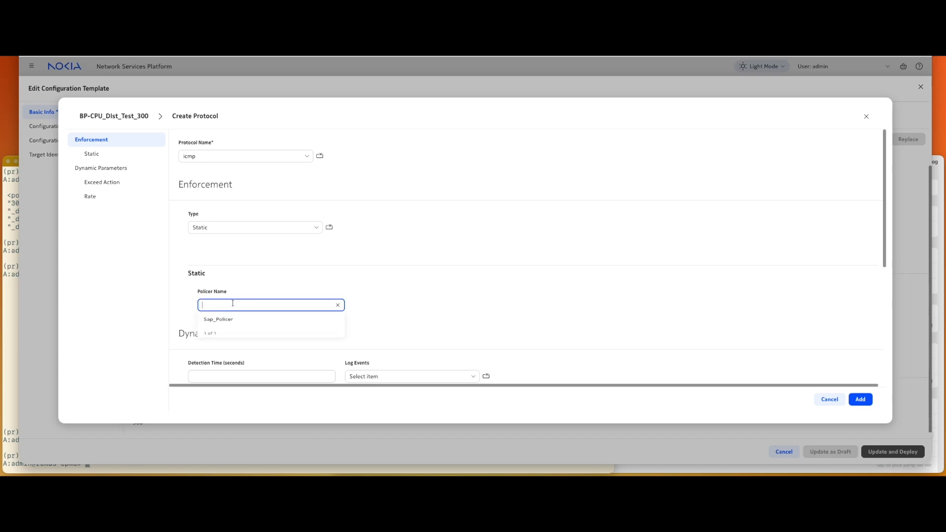
click(227, 323)
In the protocol's dynamic parameters, set the detection time to 30 seconds and log events to true.
scroll(261, 231, down, 2)
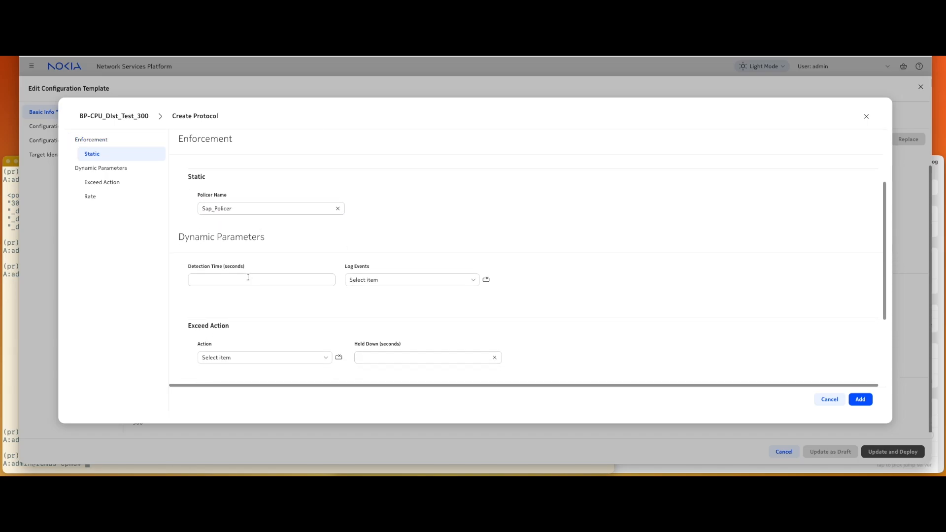
click(248, 279)
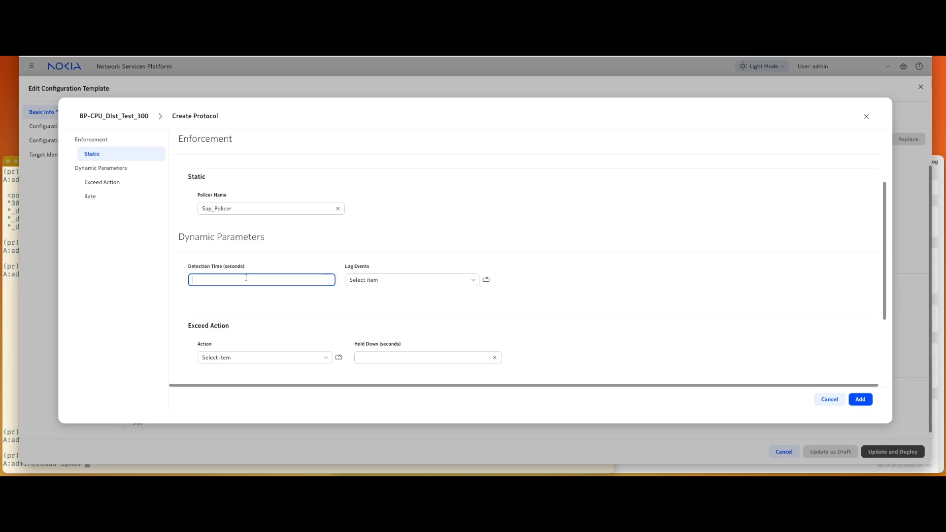
click(359, 280)
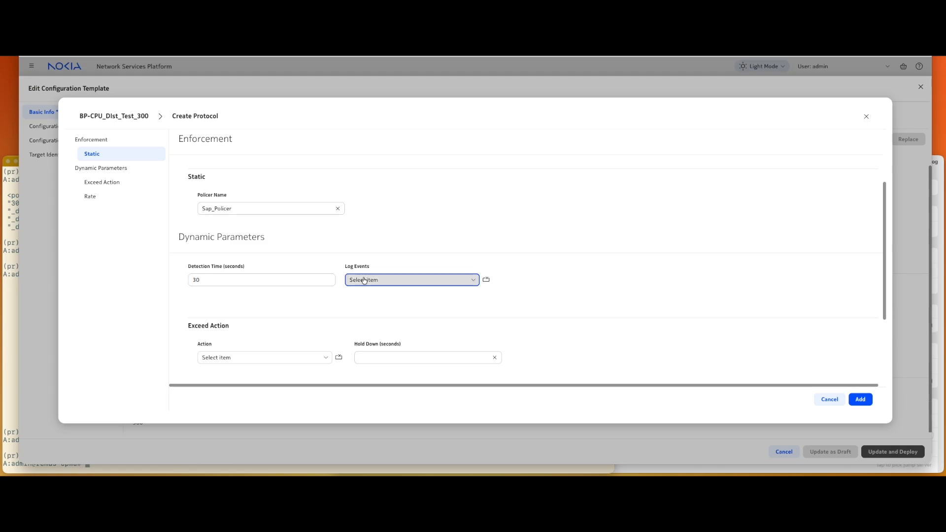
click(365, 310)
Set the protocol's exceed action to discard and its hold down to the enumeration value none.
scroll(296, 276, down, 2)
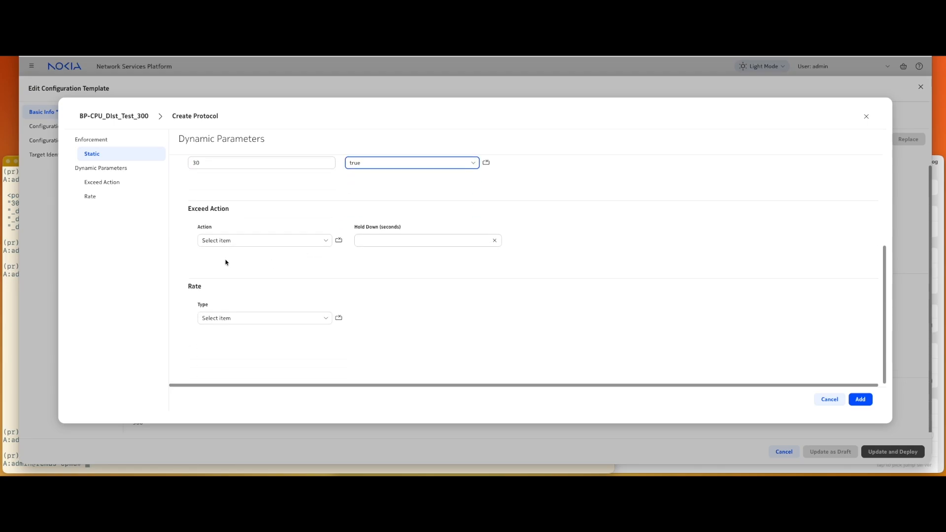
click(213, 239)
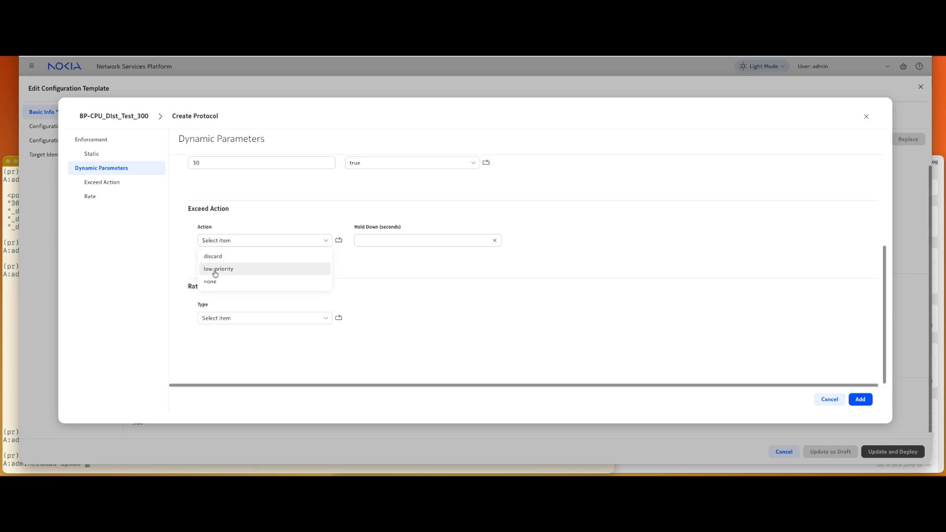
click(213, 252)
click(379, 240)
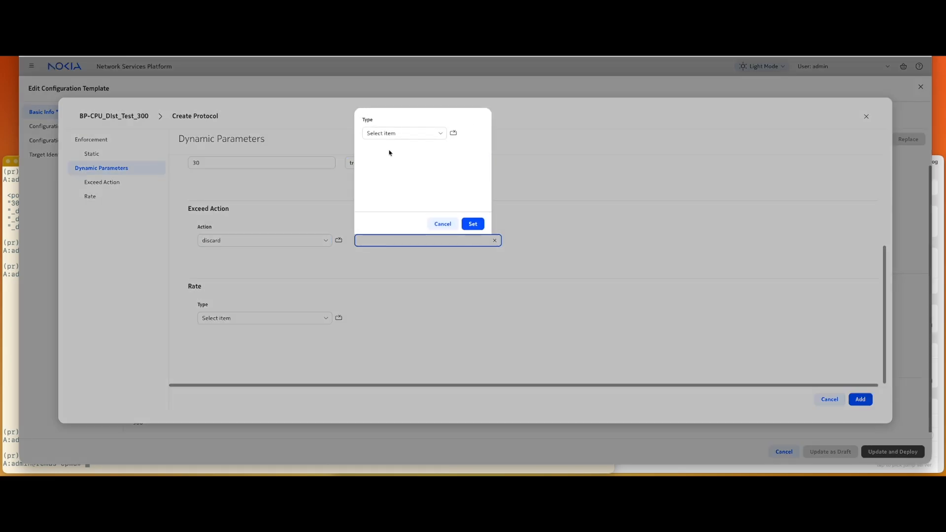
click(383, 134)
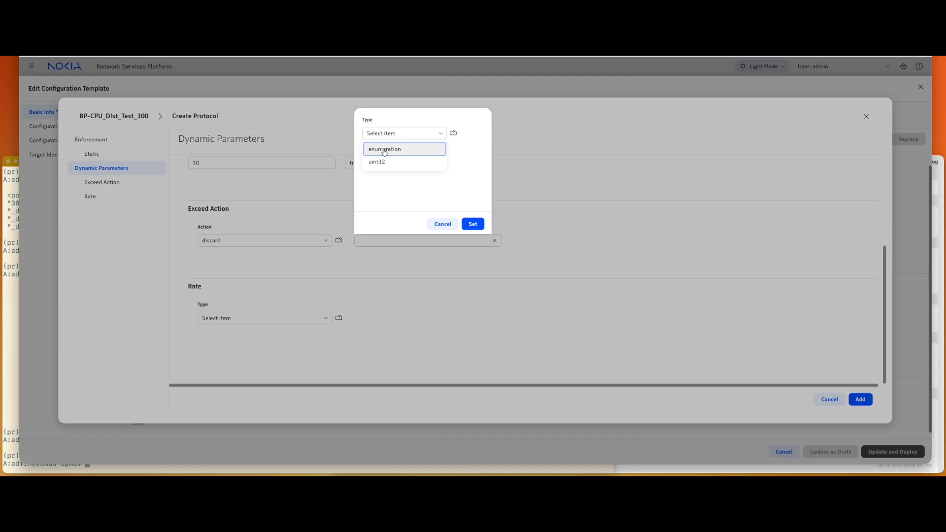
click(384, 149)
click(385, 164)
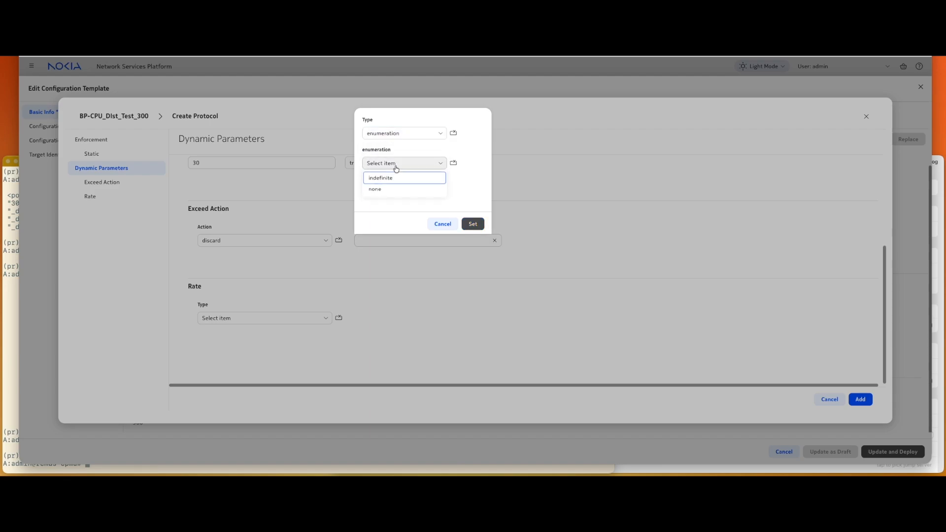
click(388, 193)
click(473, 224)
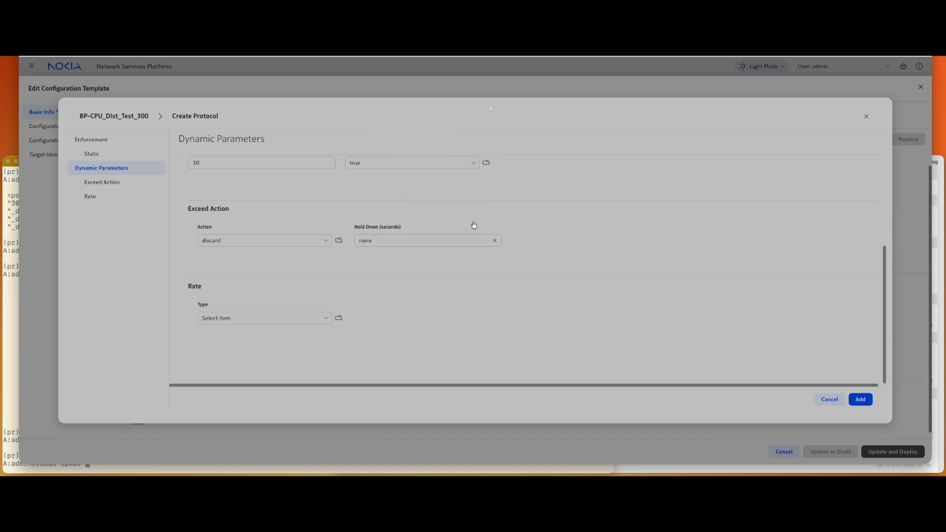
Set the dynamic parameters' rate type to Packets and the packet limit to the enumeration value max.
click(243, 320)
click(232, 346)
scroll(261, 349, down, 2)
click(244, 318)
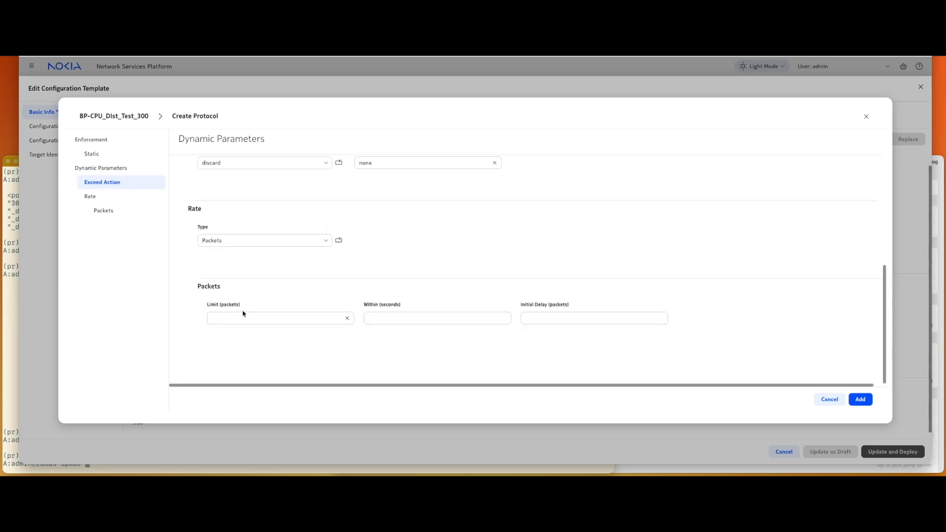
click(241, 212)
click(239, 228)
click(234, 244)
click(229, 262)
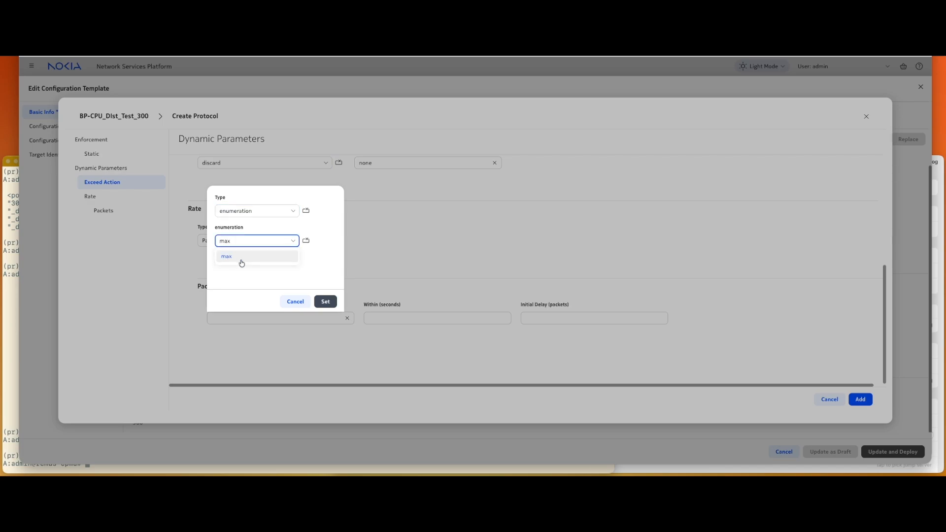
click(316, 302)
Set the packet rate's within value to 1 second and initial delay to 0, and add the icmp protocol to the policy.
click(388, 317)
click(547, 319)
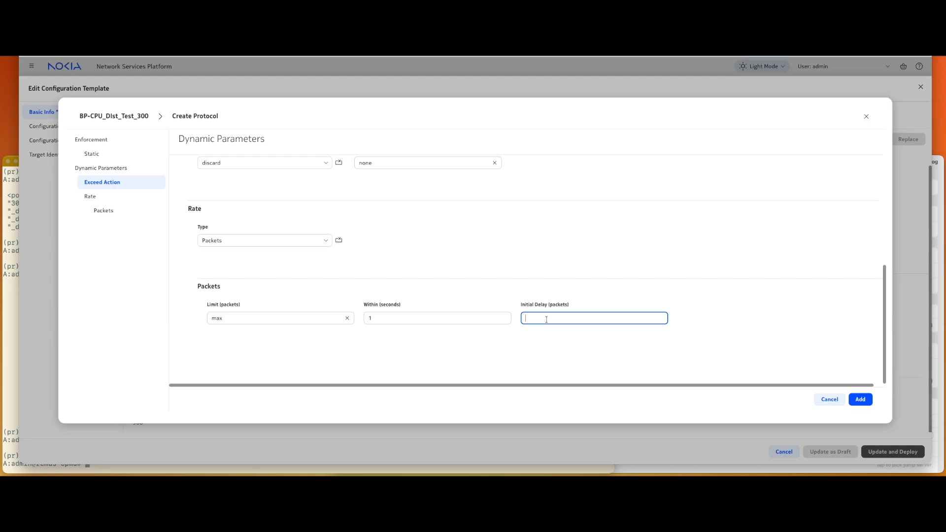
click(860, 400)
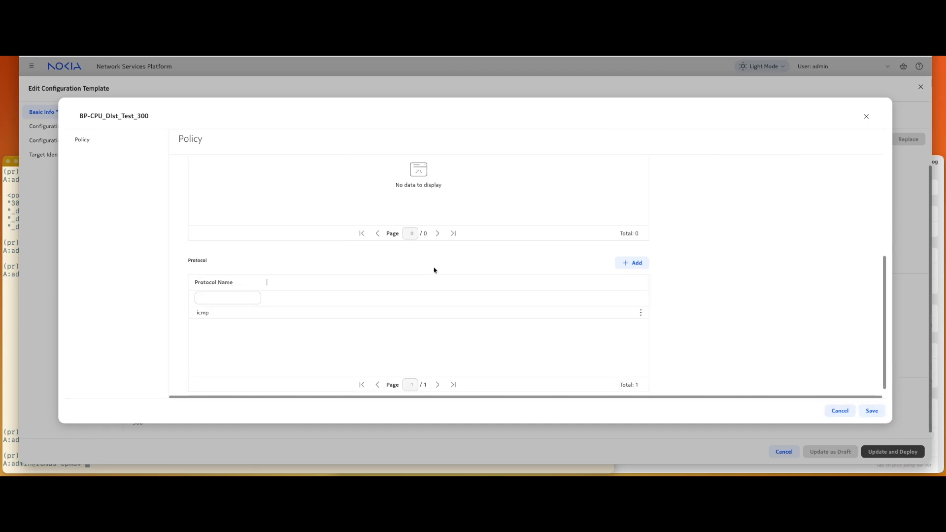
Save the policy form, update and deploy the template, and open the deployments of BP-CPU_DIst_Test_300.
click(872, 411)
click(893, 451)
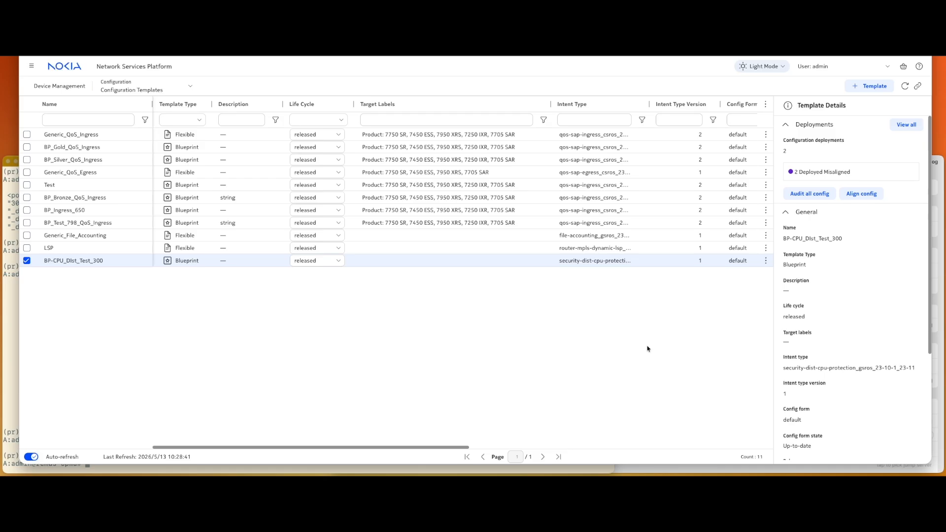
double_click(131, 265)
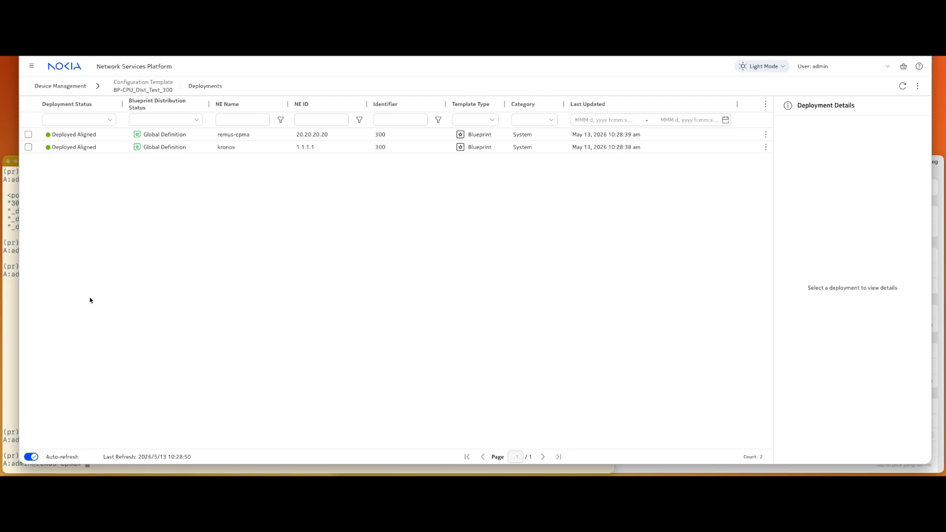
Switch to the kronos terminal session, display policy 300 again with info, and highlight the protocol icmp block.
click(11, 323)
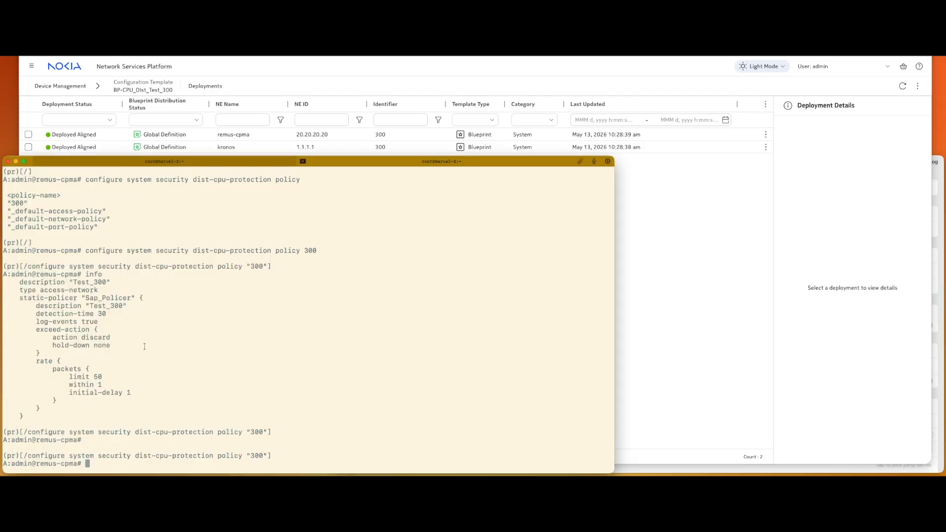
click(169, 161)
text(info)
key(Return)
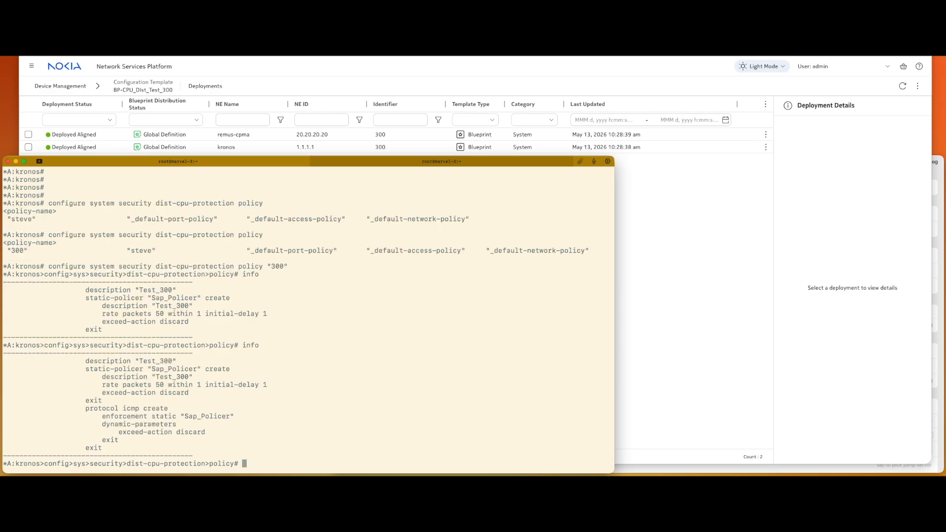
scroll(116, 337, up, 3)
scroll(86, 413, down, 3)
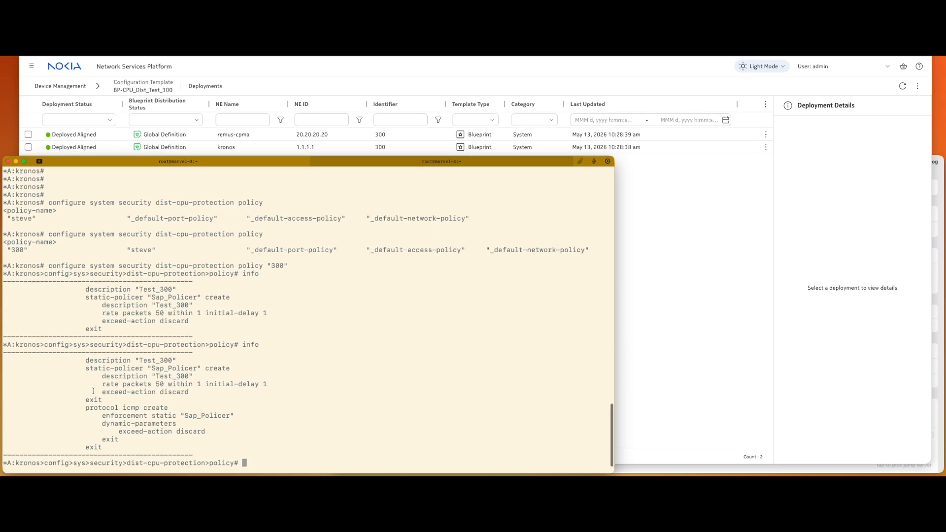
drag(86, 412, 117, 449)
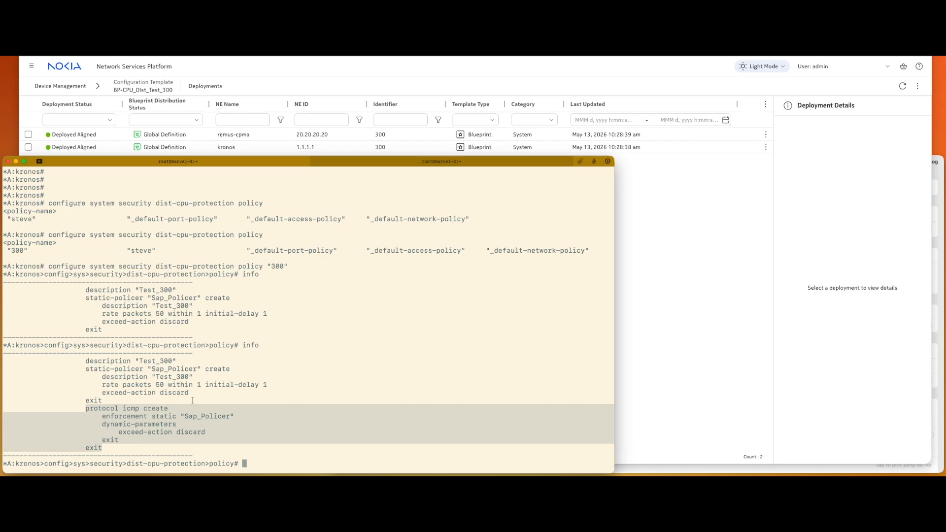
Switch to the remus terminal session, run /update /configure, and display policy 300's configuration with info.
click(405, 162)
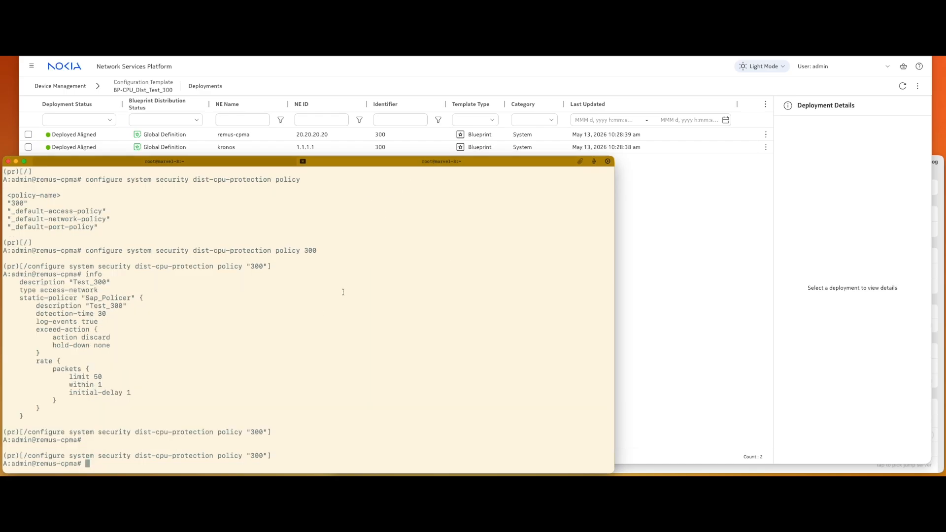
text(pdate /configure)
key(Return)
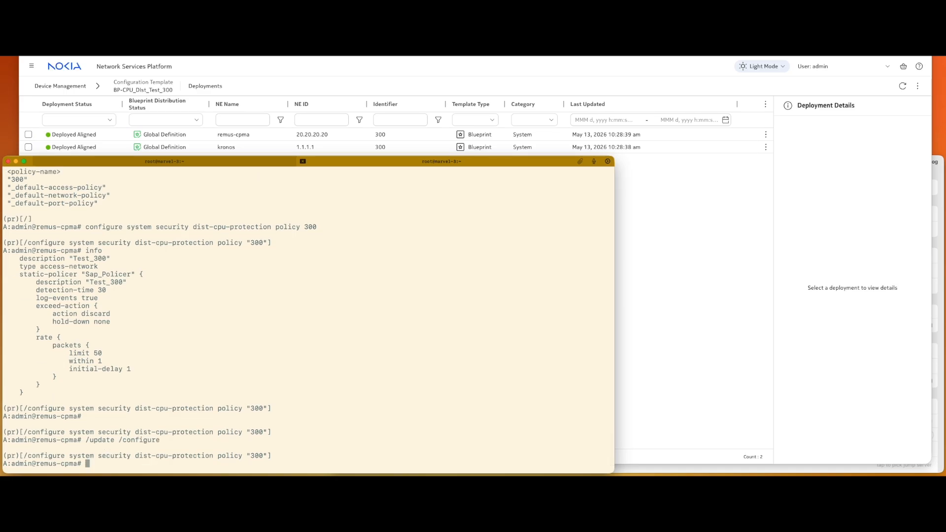
text(info)
key(Return)
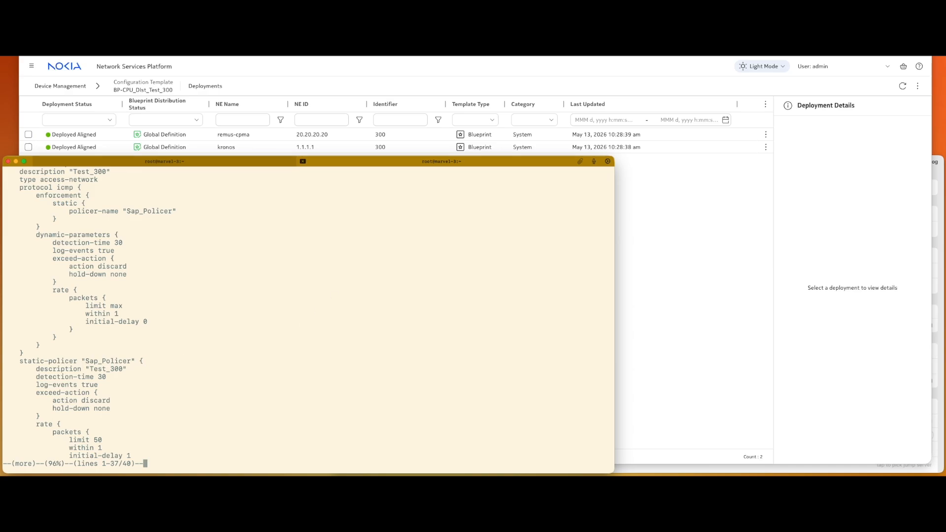
Examine policy 300's protocol icmp and static-policer sections in the remus output, and return to the deployments in Network Services Platform.
scroll(108, 334, down, 1)
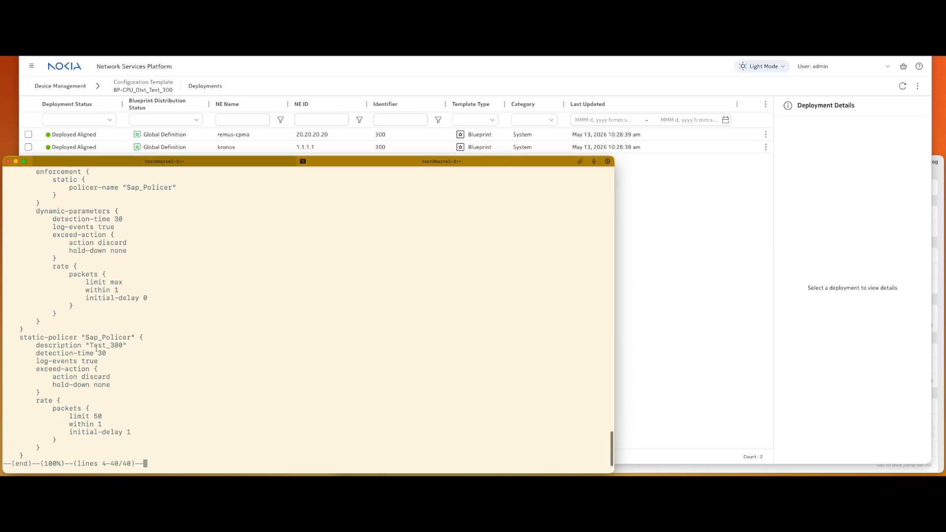
scroll(97, 348, up, 2)
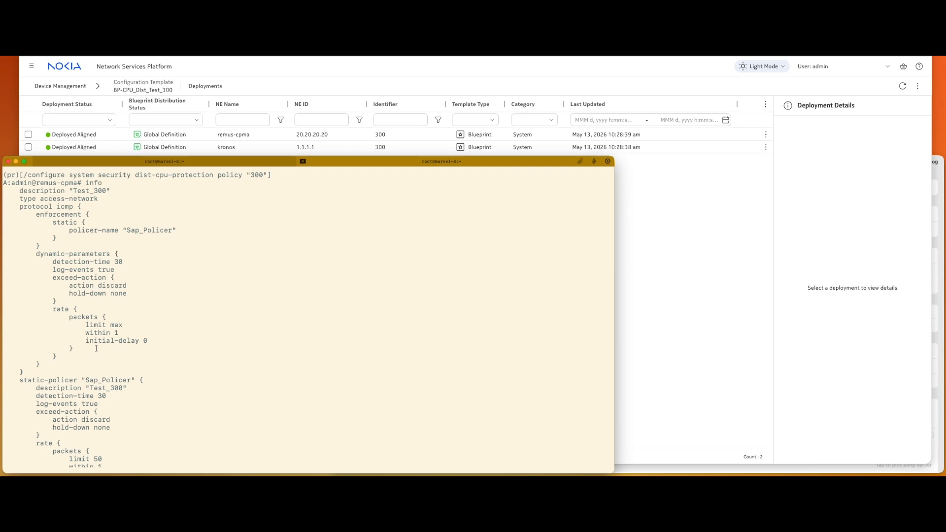
scroll(97, 348, down, 3)
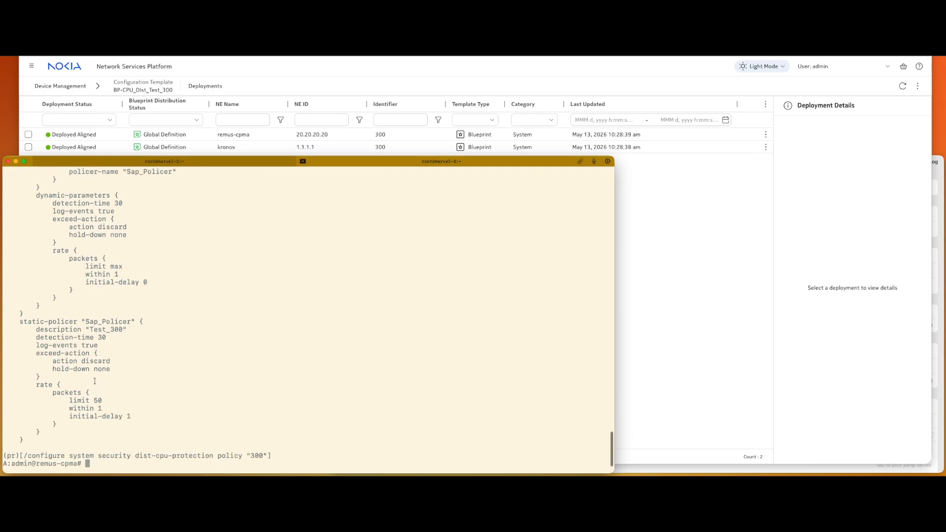
drag(31, 387, 163, 441)
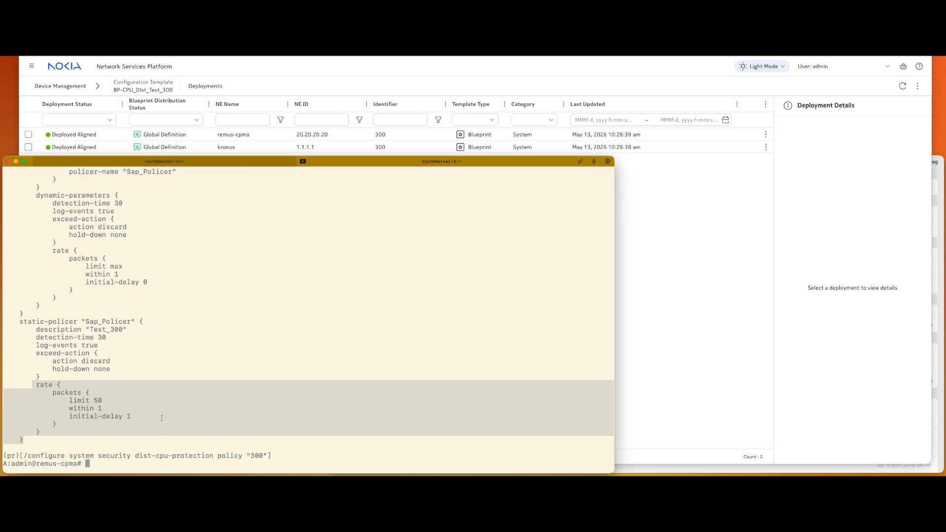
scroll(101, 326, up, 1)
scroll(59, 204, up, 2)
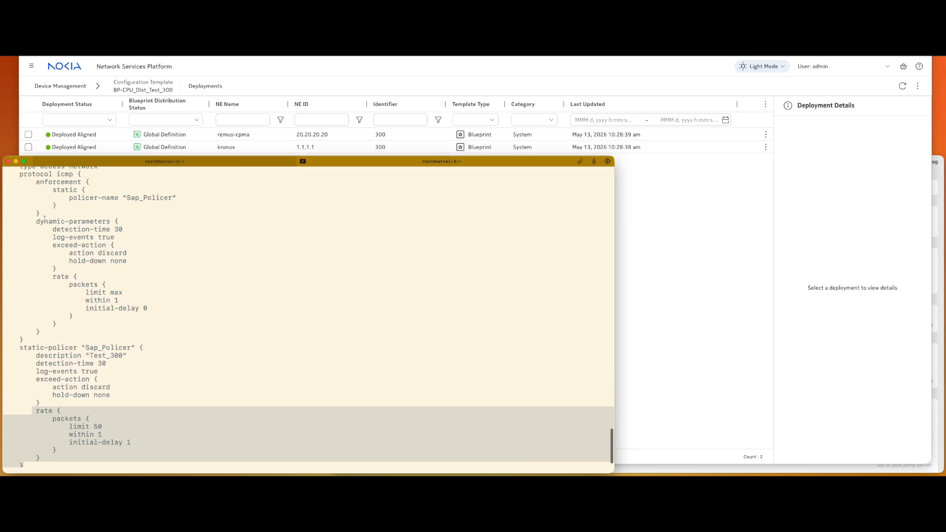
drag(35, 220, 127, 254)
drag(15, 177, 201, 312)
scroll(199, 312, up, 1)
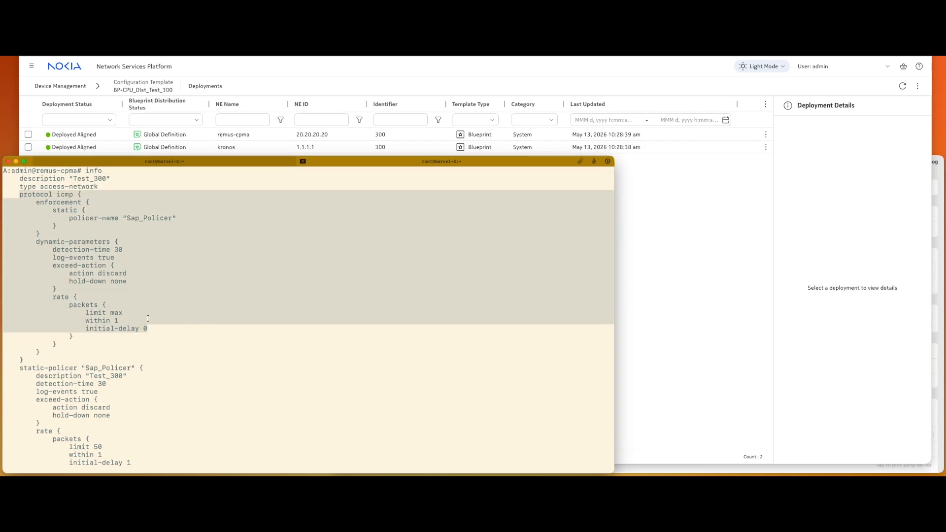
scroll(162, 344, down, 3)
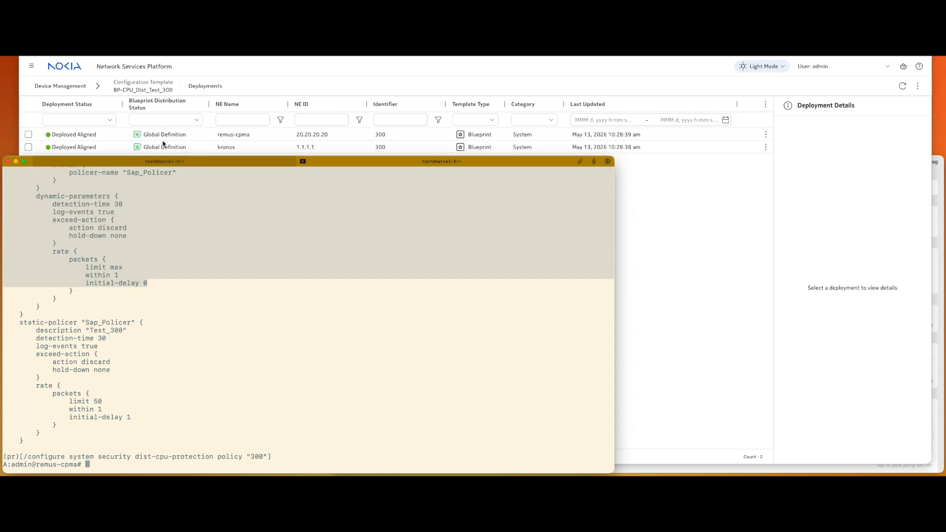
click(658, 271)
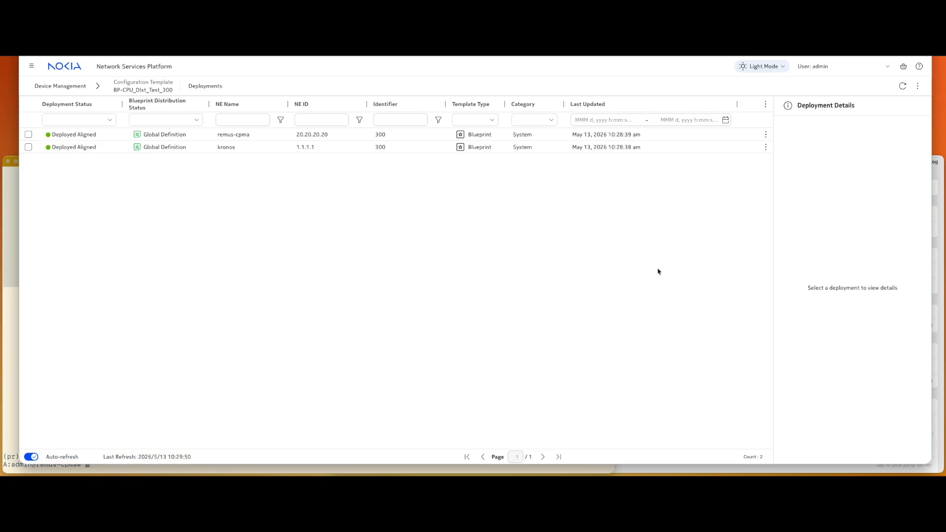